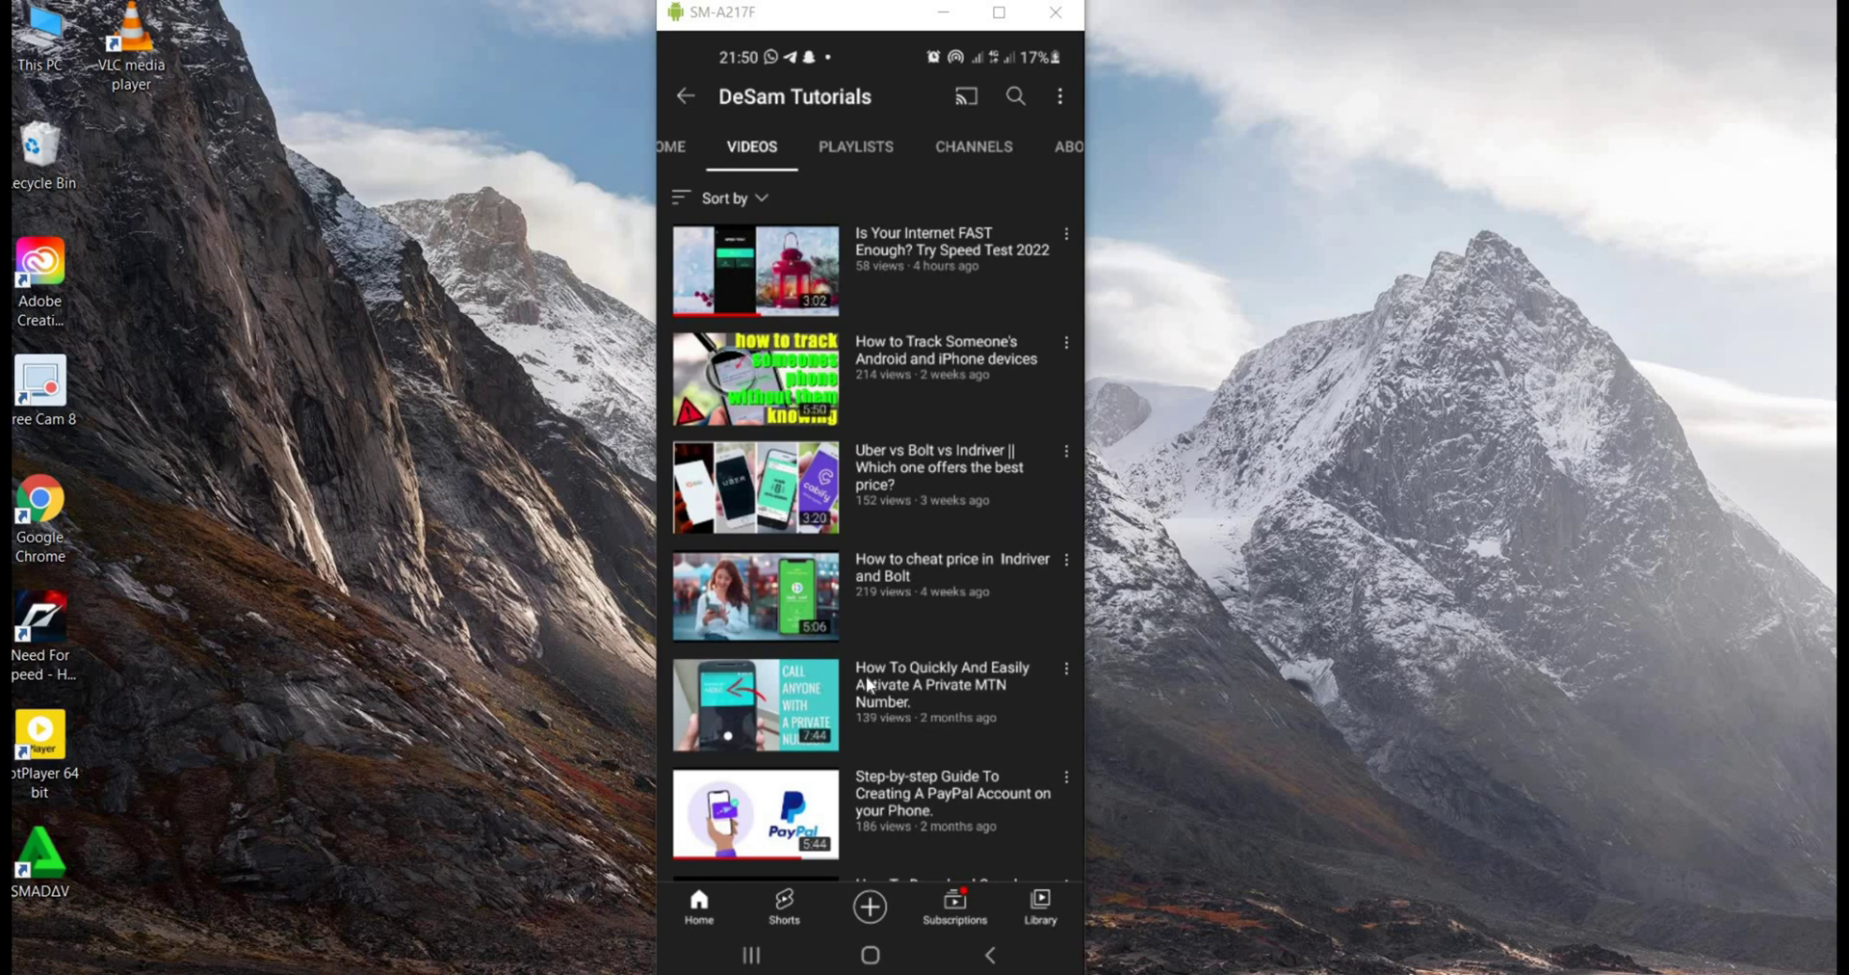
Scroll down through the DeSam Tutorials channel's list of videos
scroll(867, 683, "down", 5)
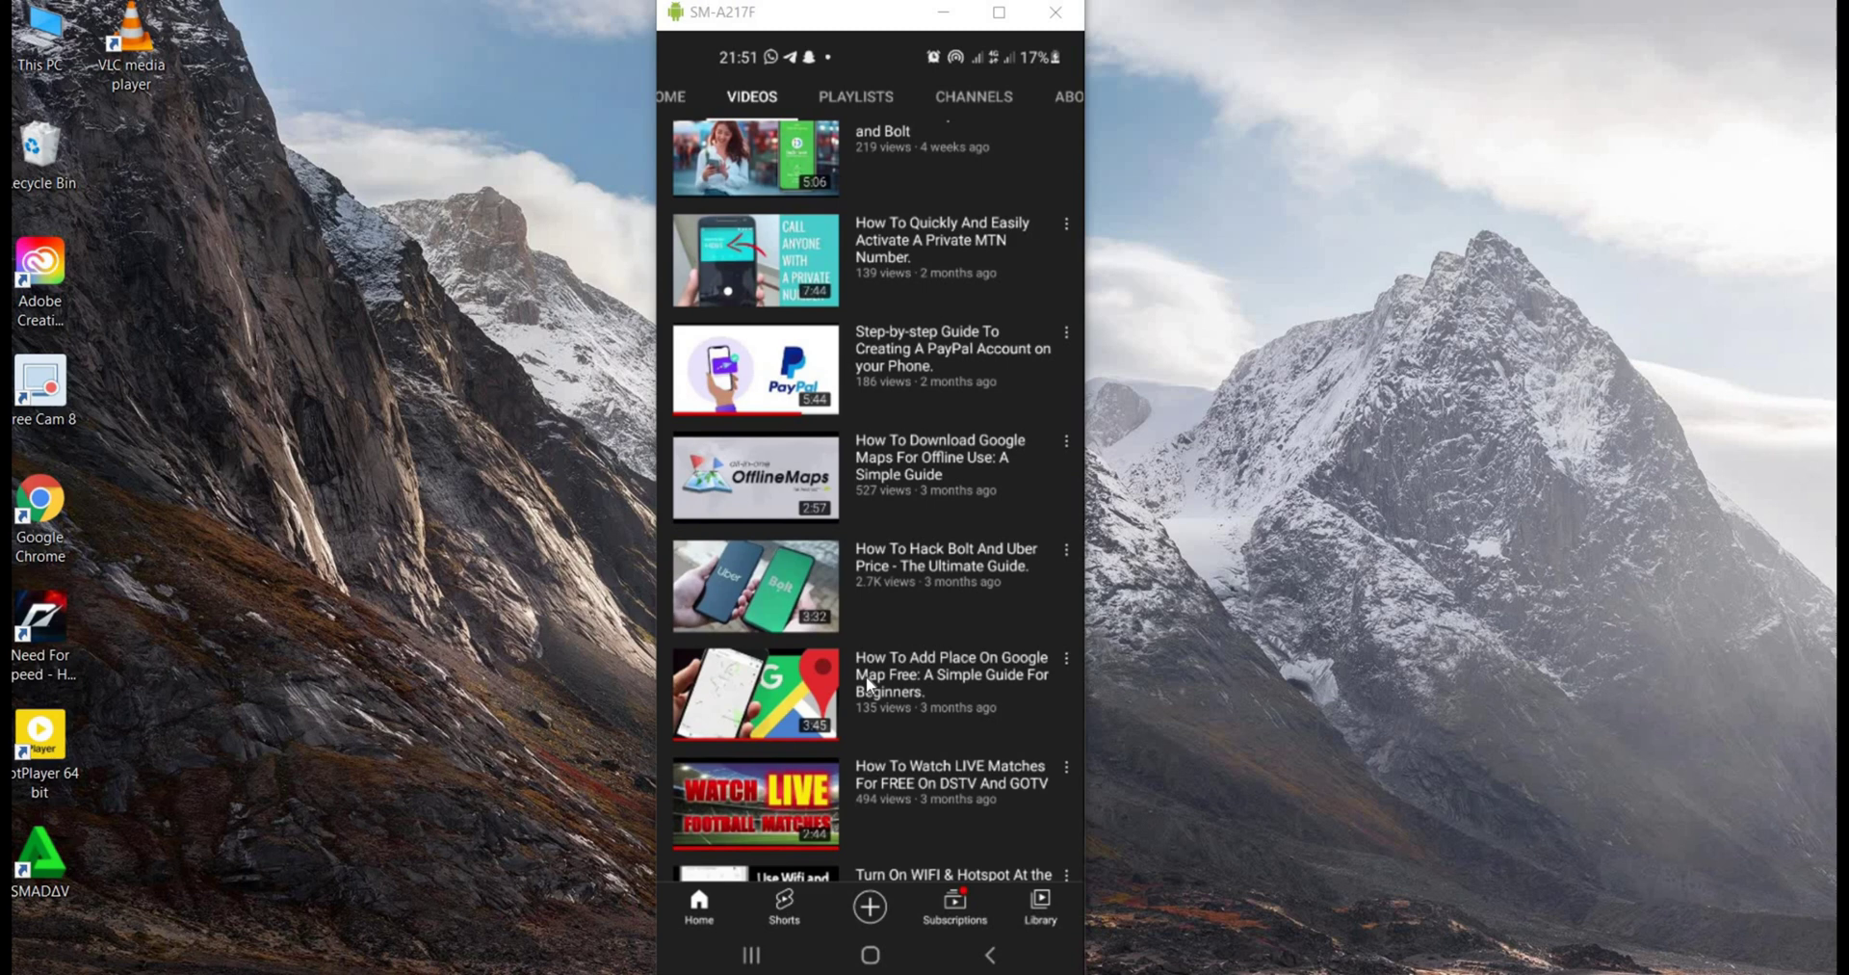
scroll(865, 674, "down", 5)
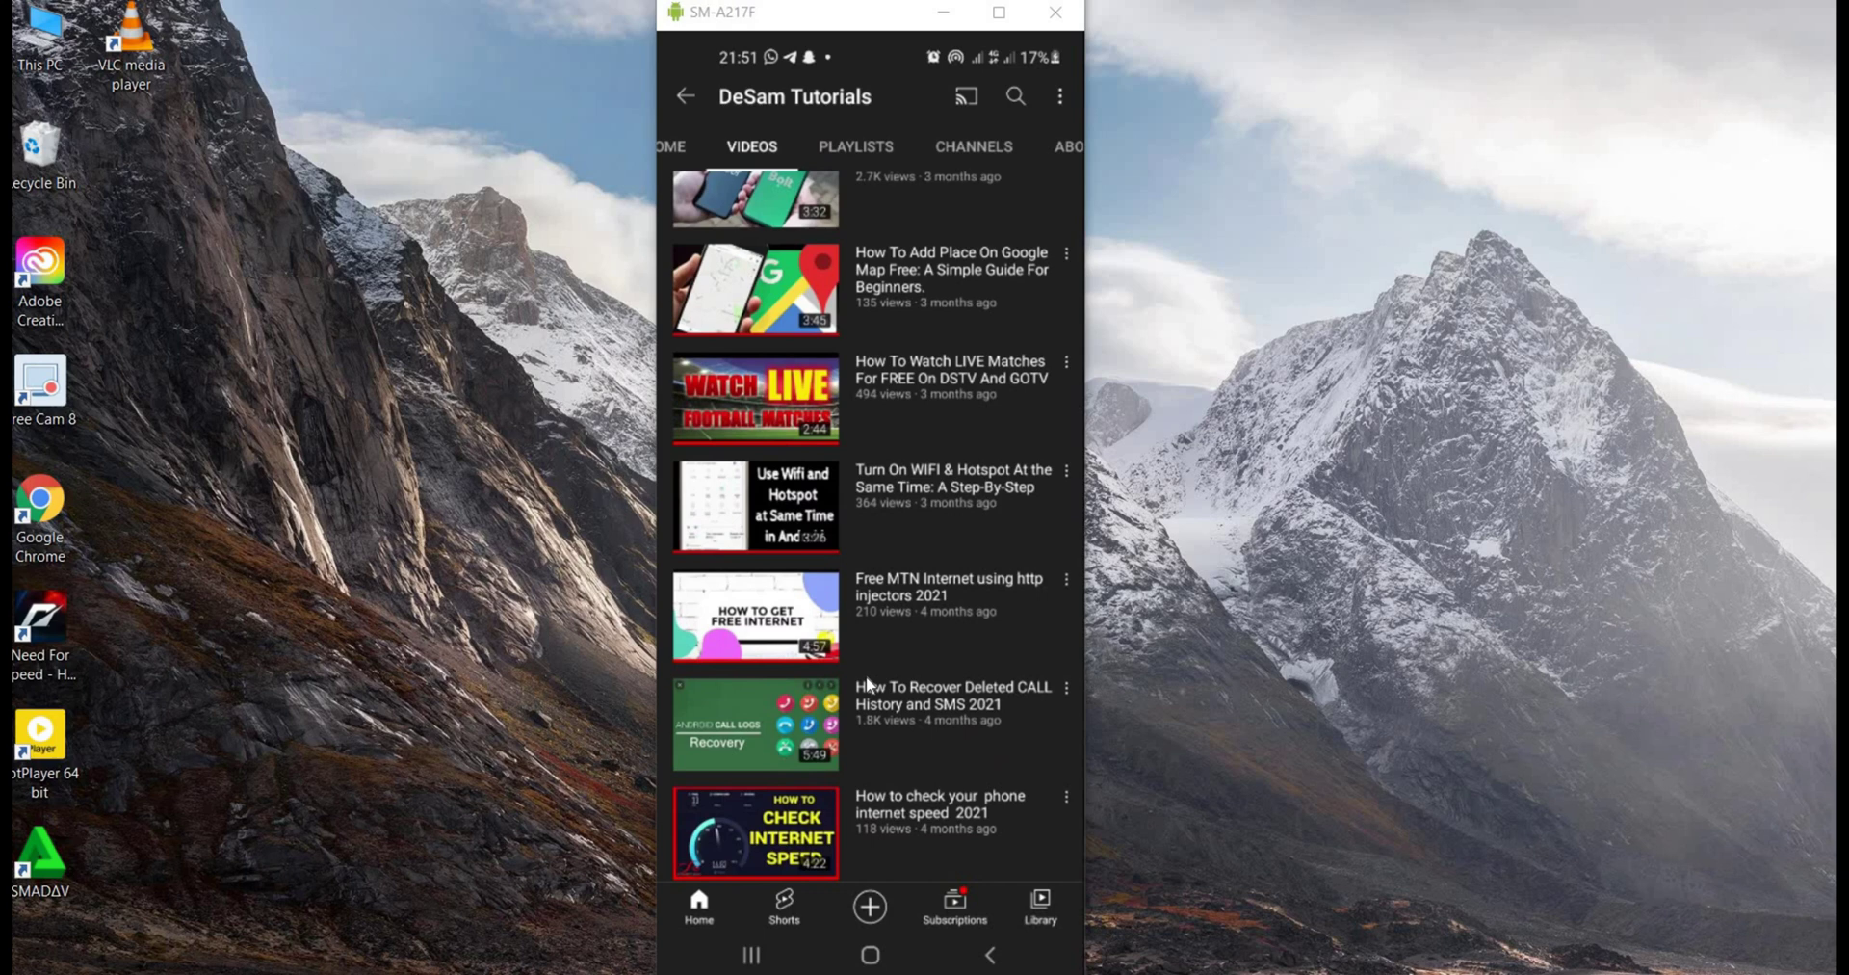
scroll(864, 674, "down", 3)
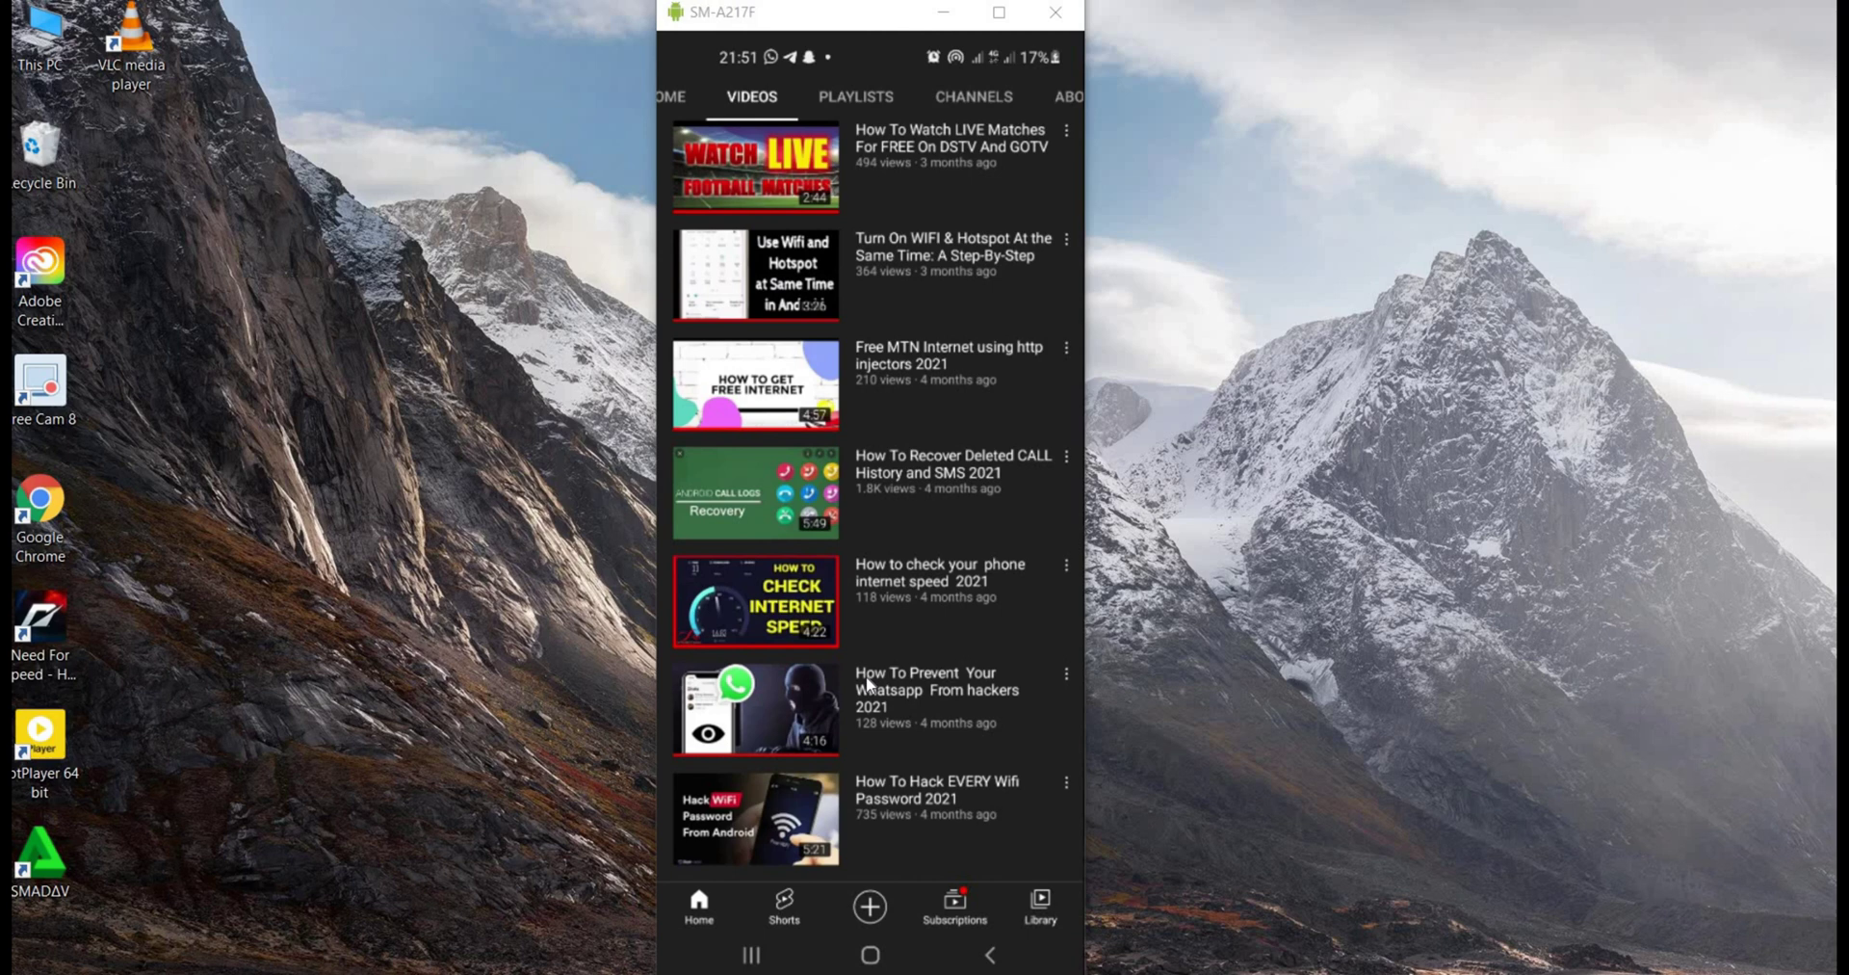
scroll(865, 674, "down", 2)
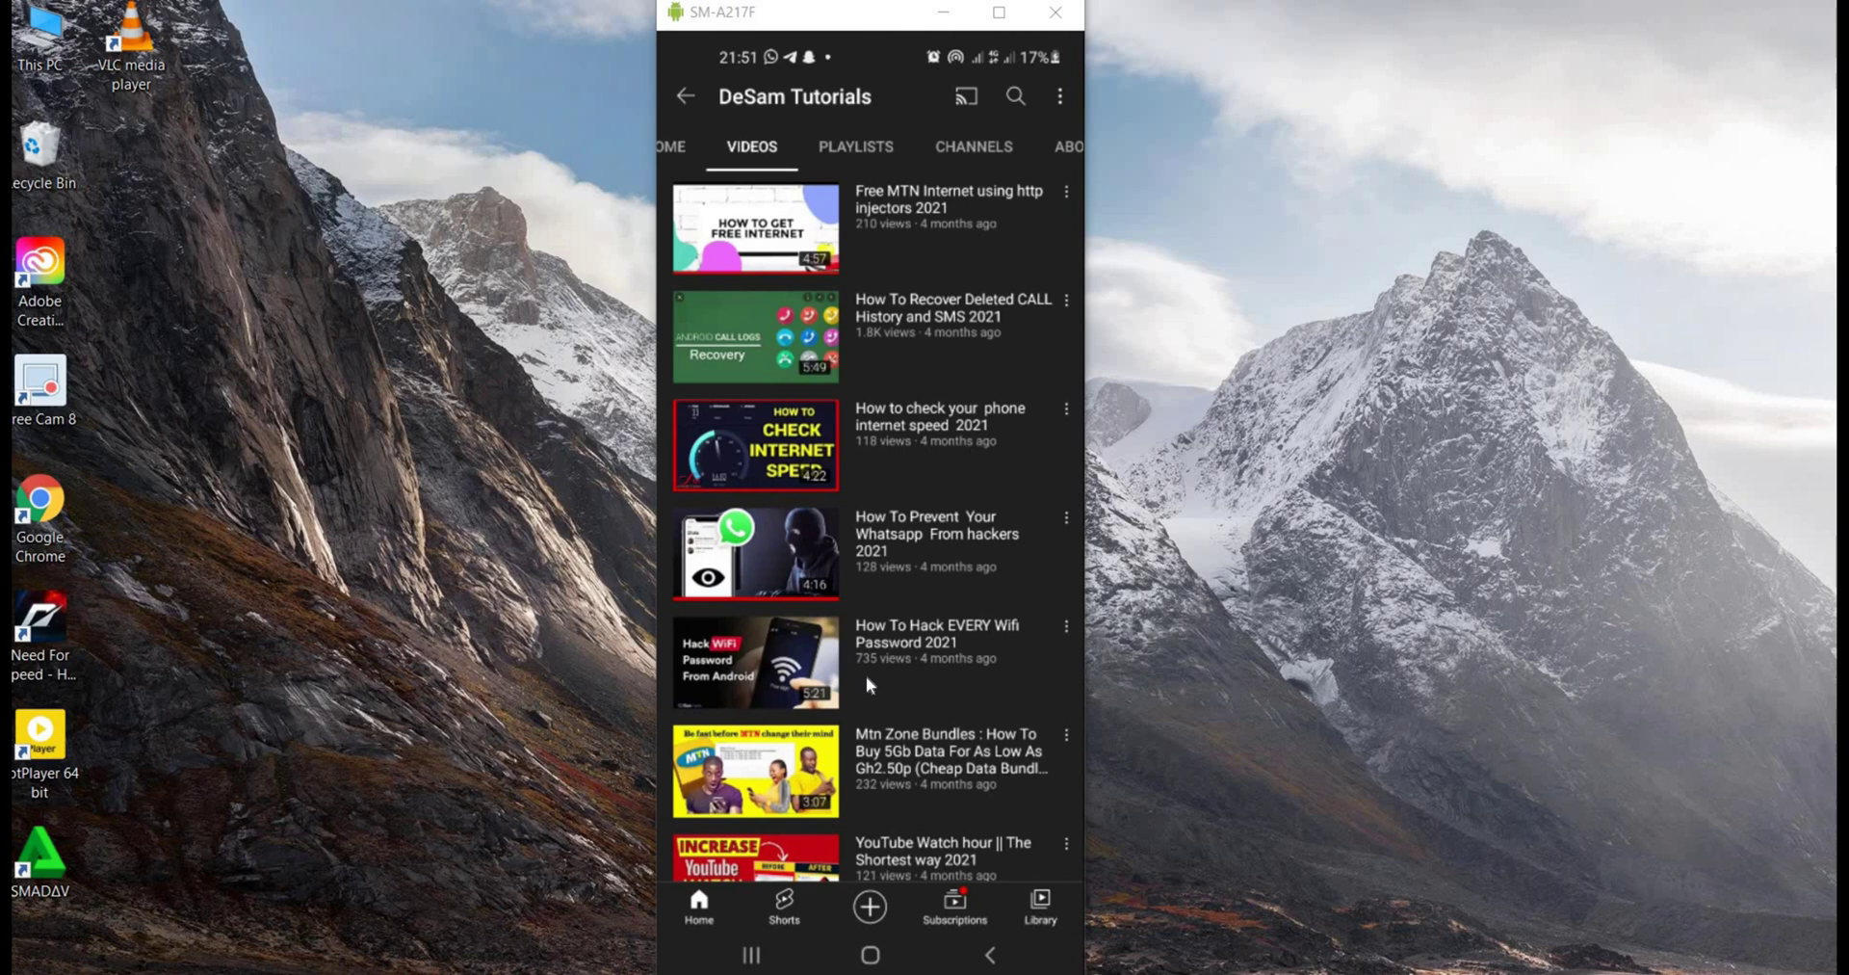
scroll(864, 674, "down", 2)
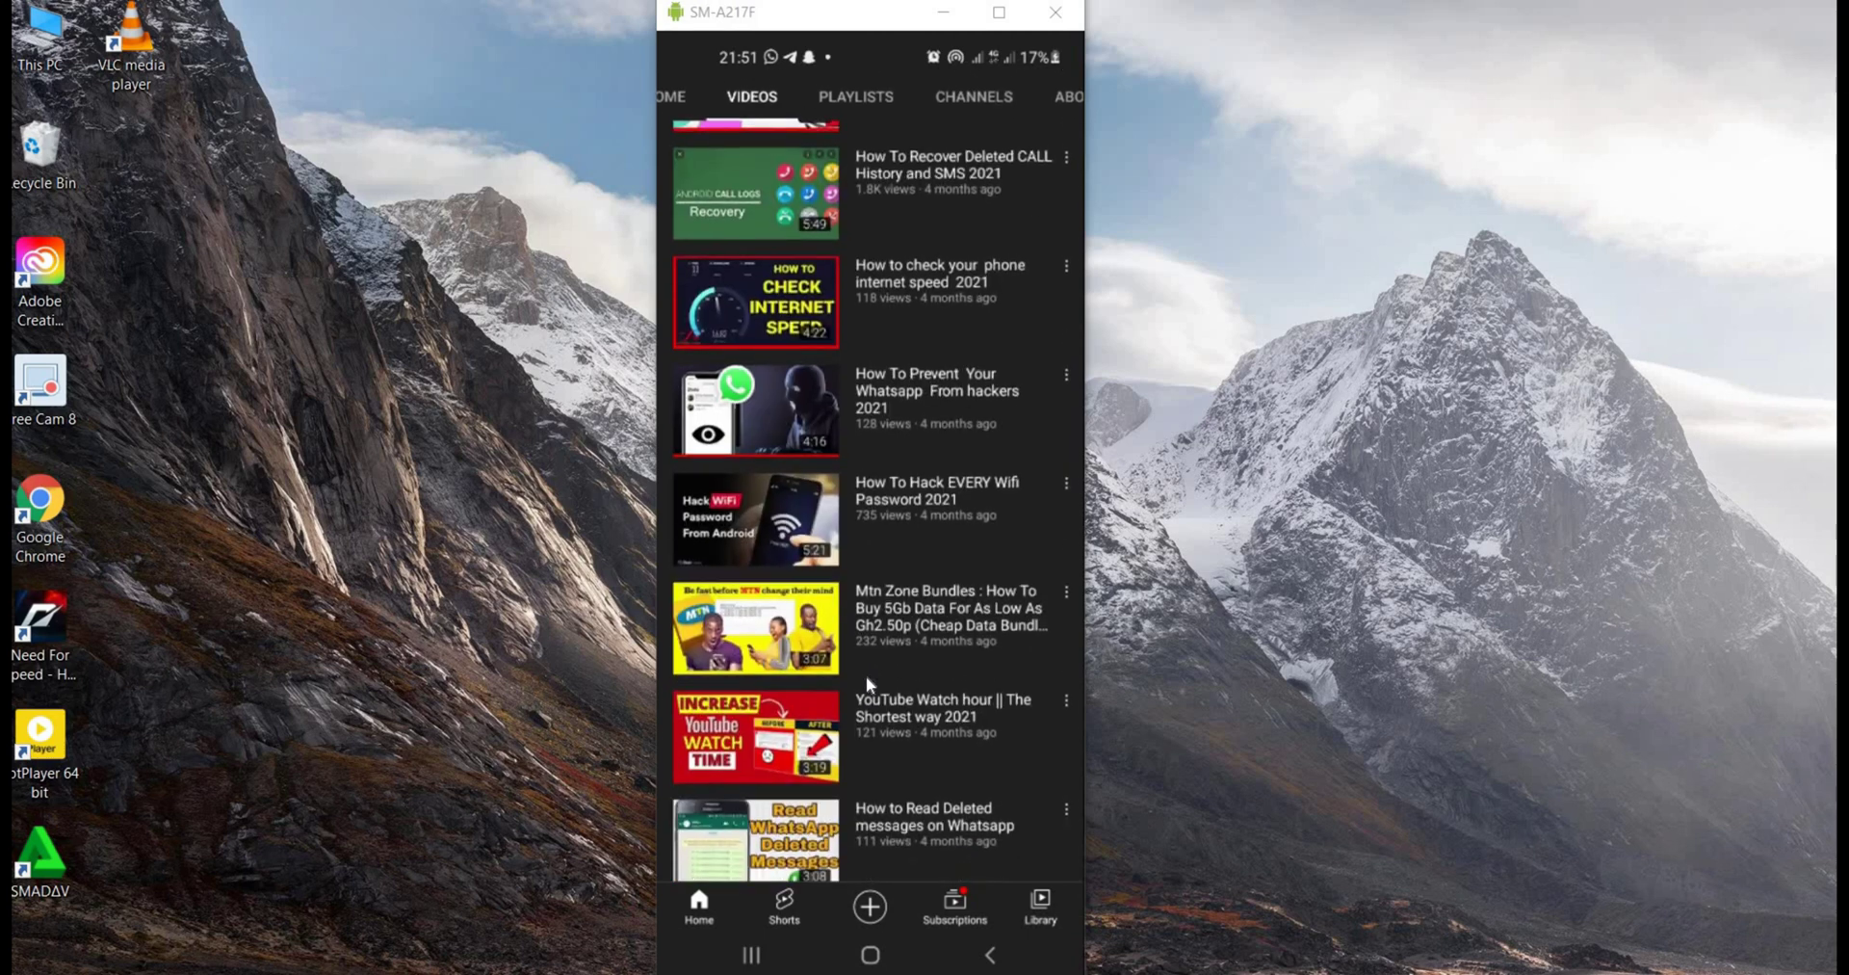
scroll(865, 674, "down", 2)
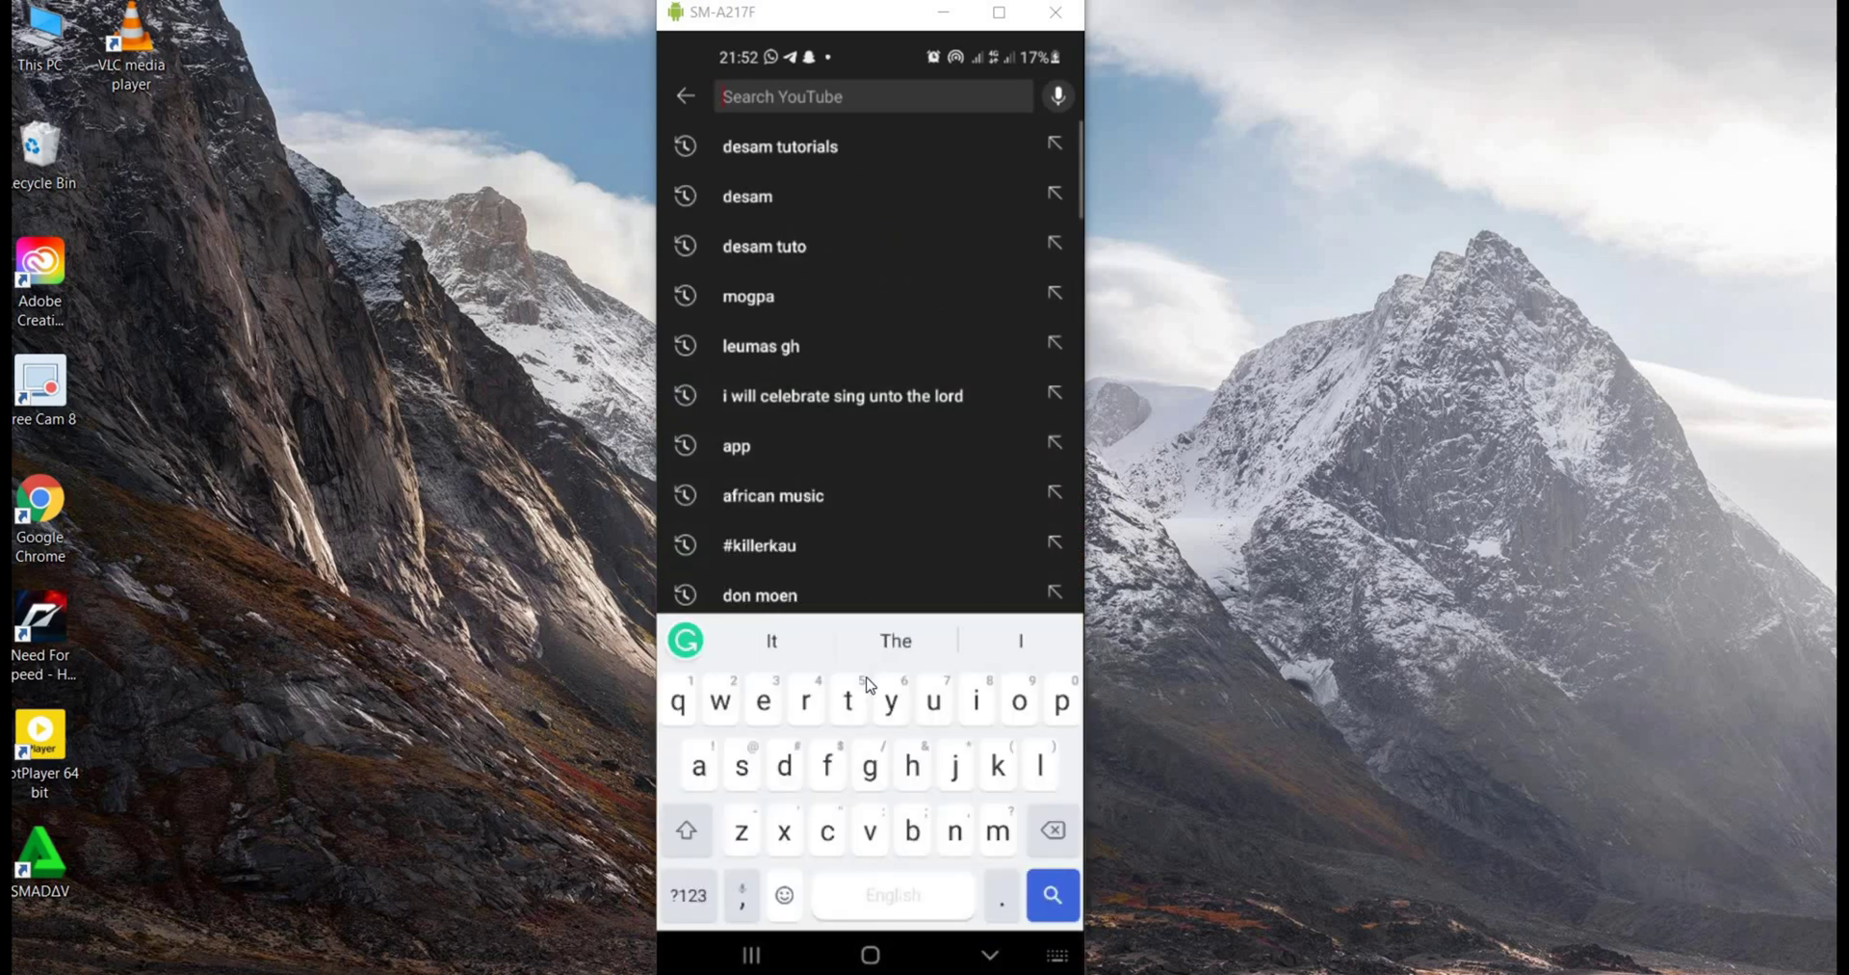
Search YouTube for 'hamilton', then refine the search to 'hamilton concert'
type("hamilton")
left_click(905, 141)
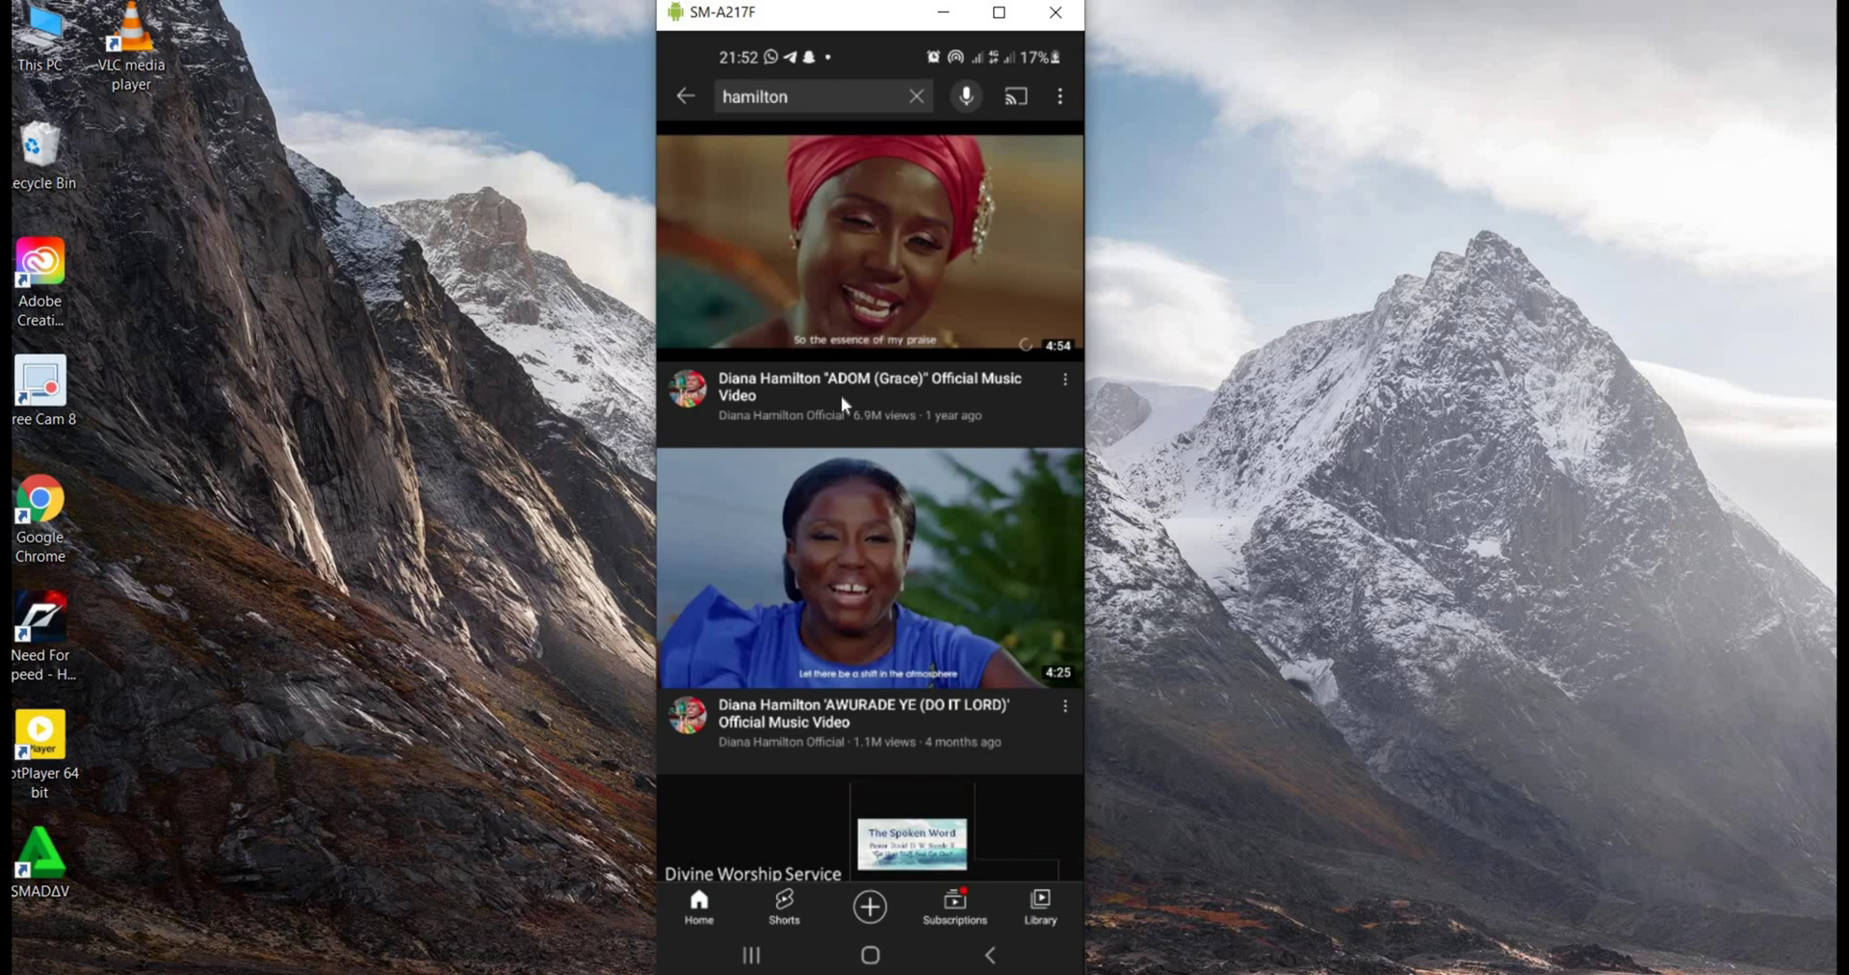
scroll(841, 395, "down", 3)
scroll(841, 395, "up", 3)
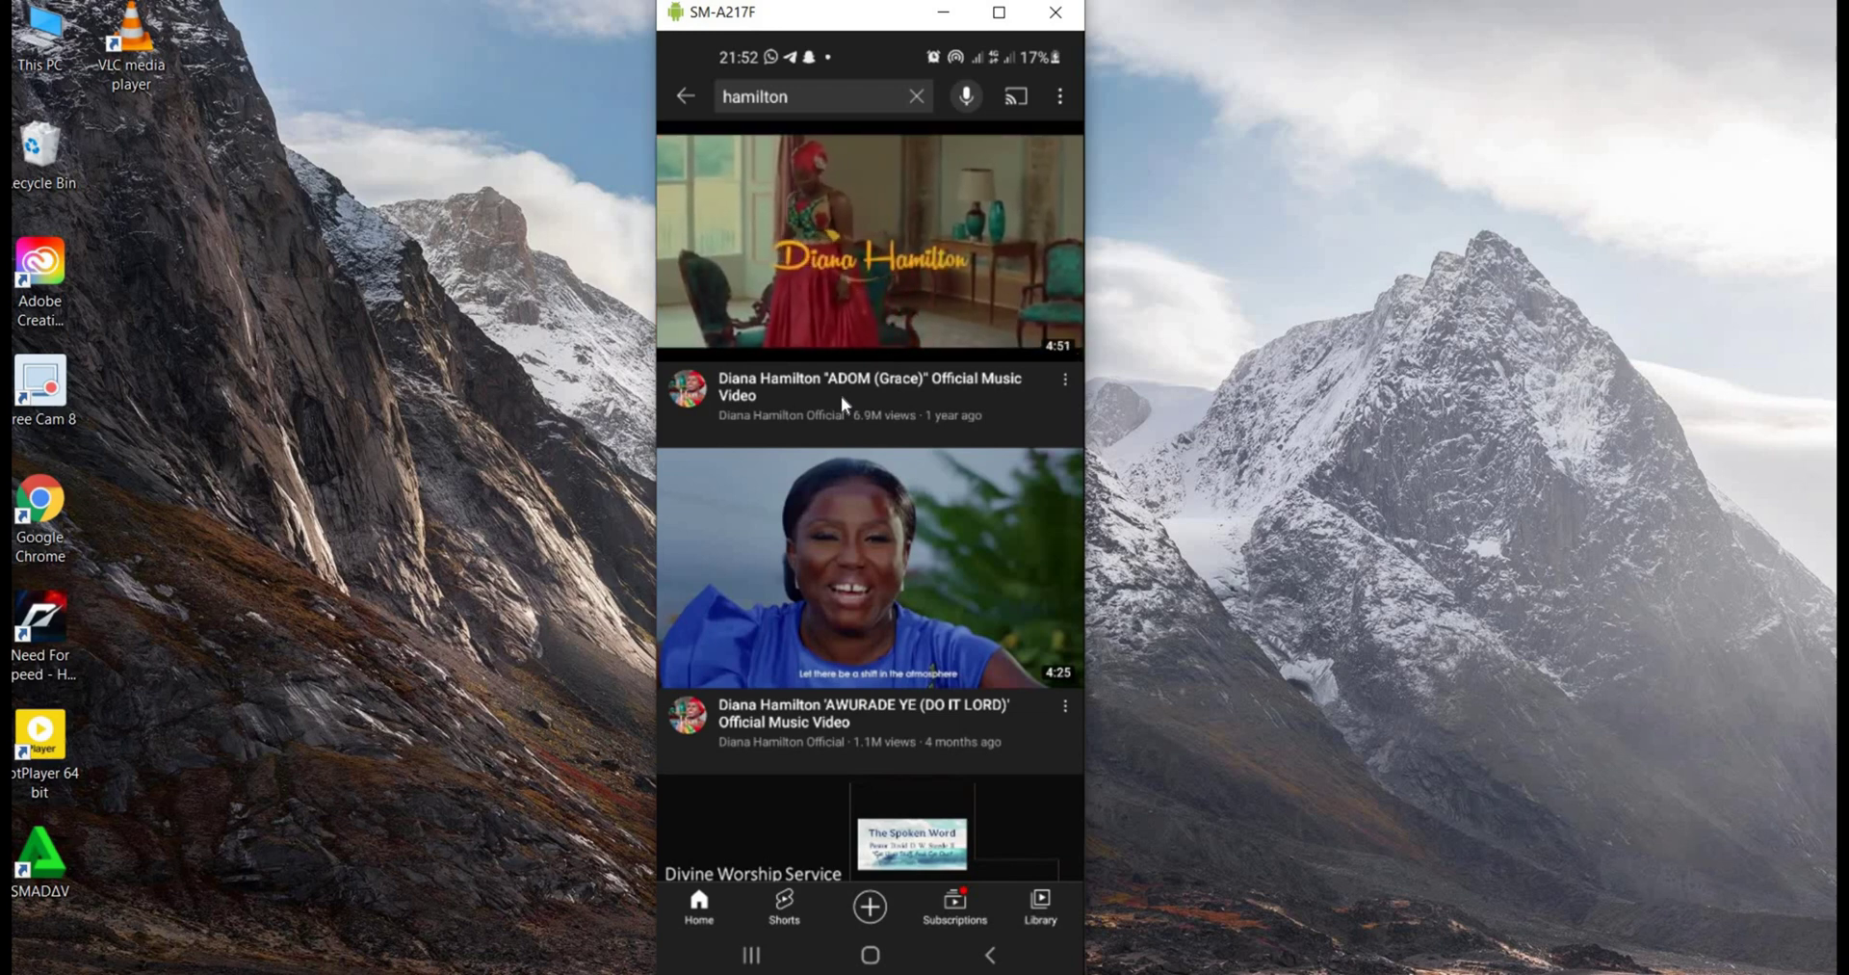
left_click(840, 101)
type("c")
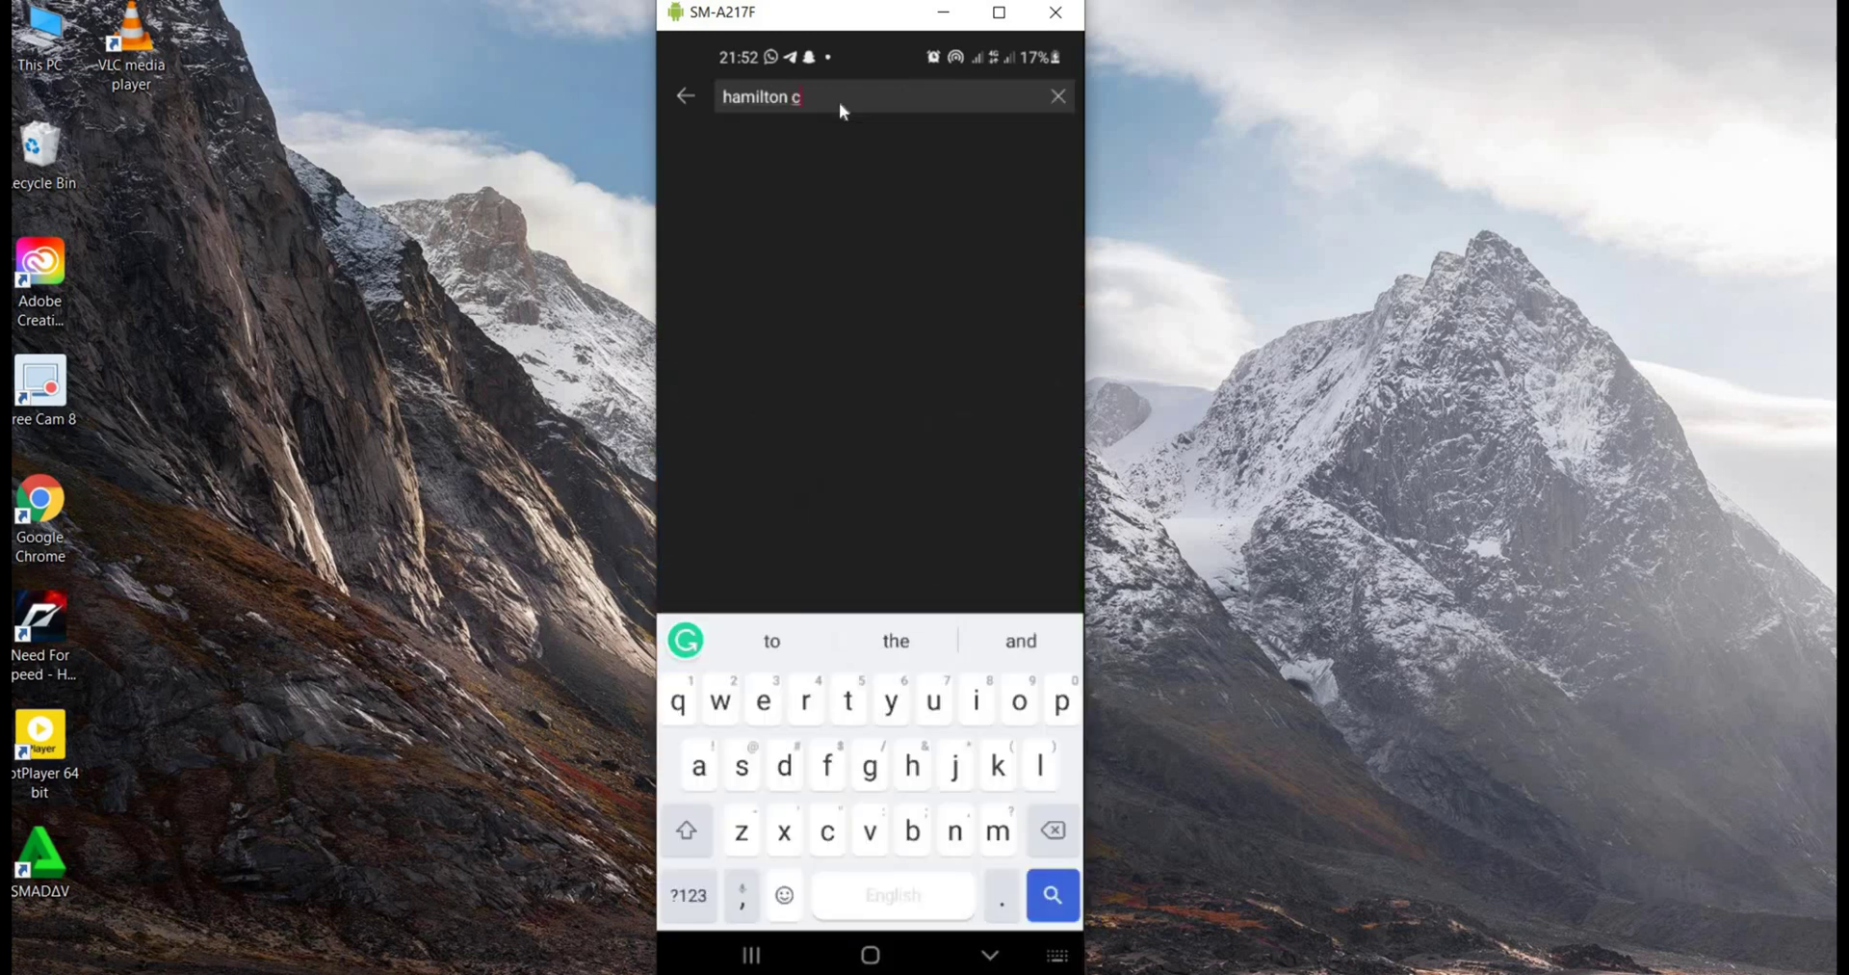
type("o")
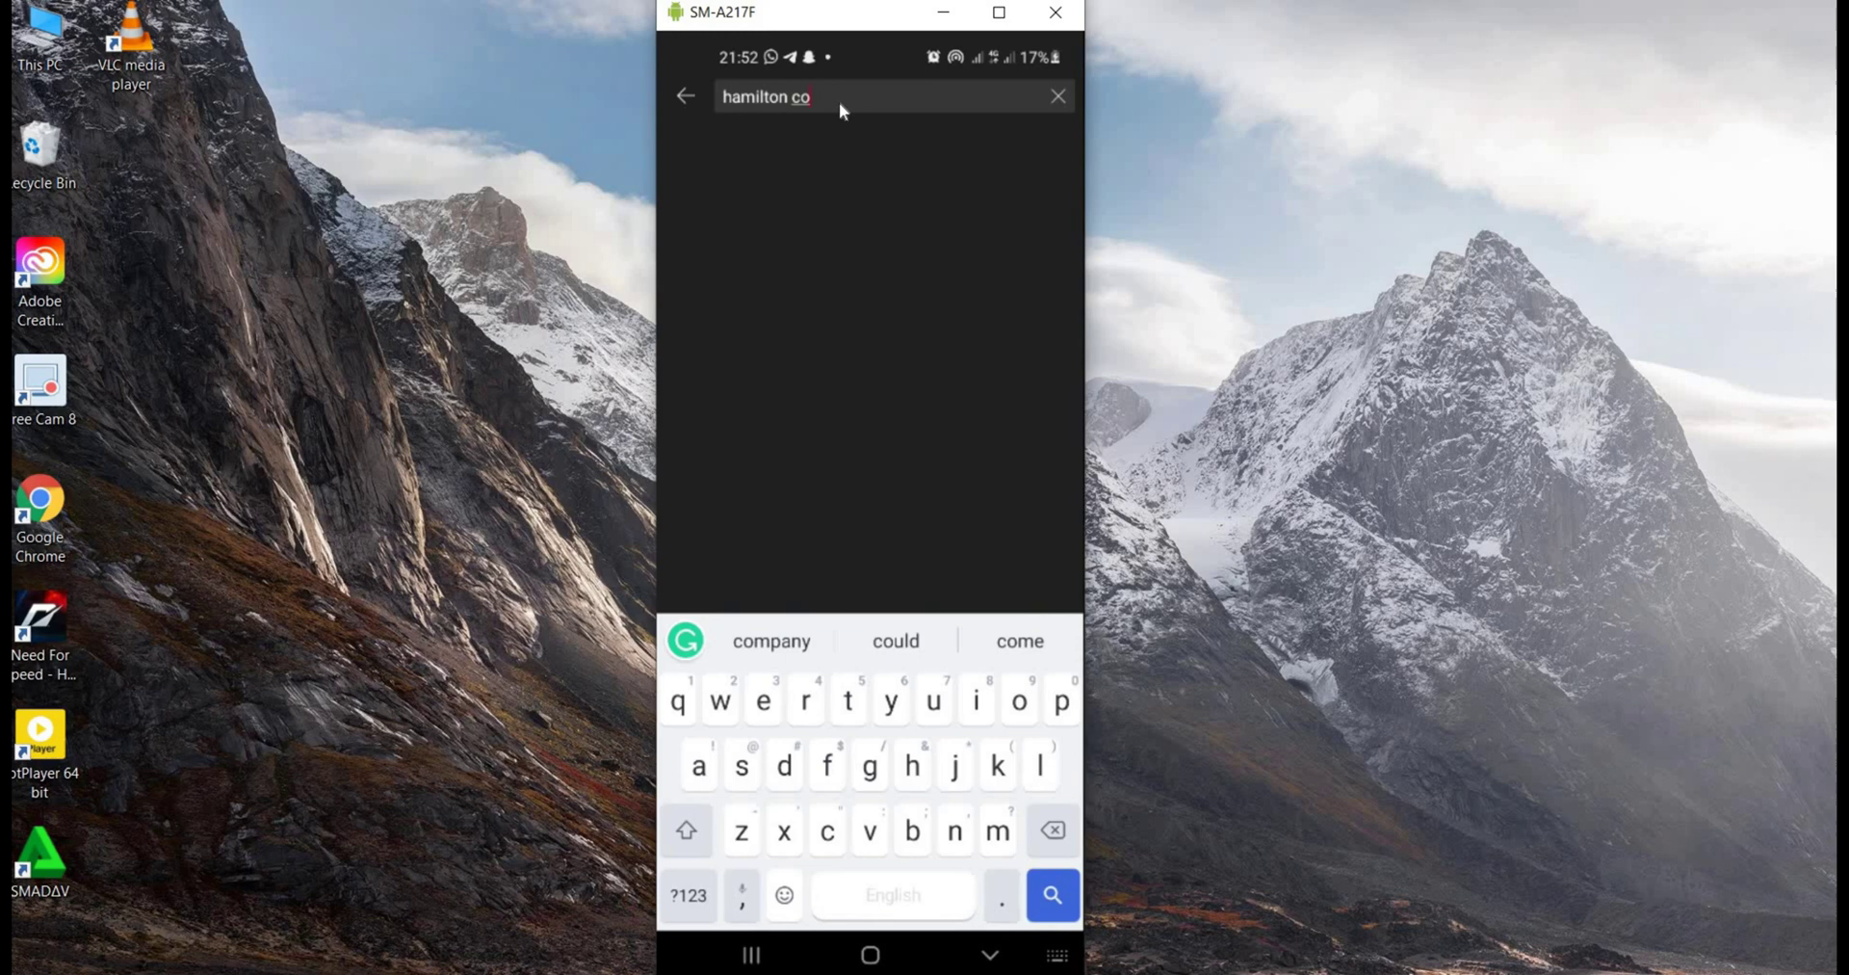
type("ncert")
key("Return")
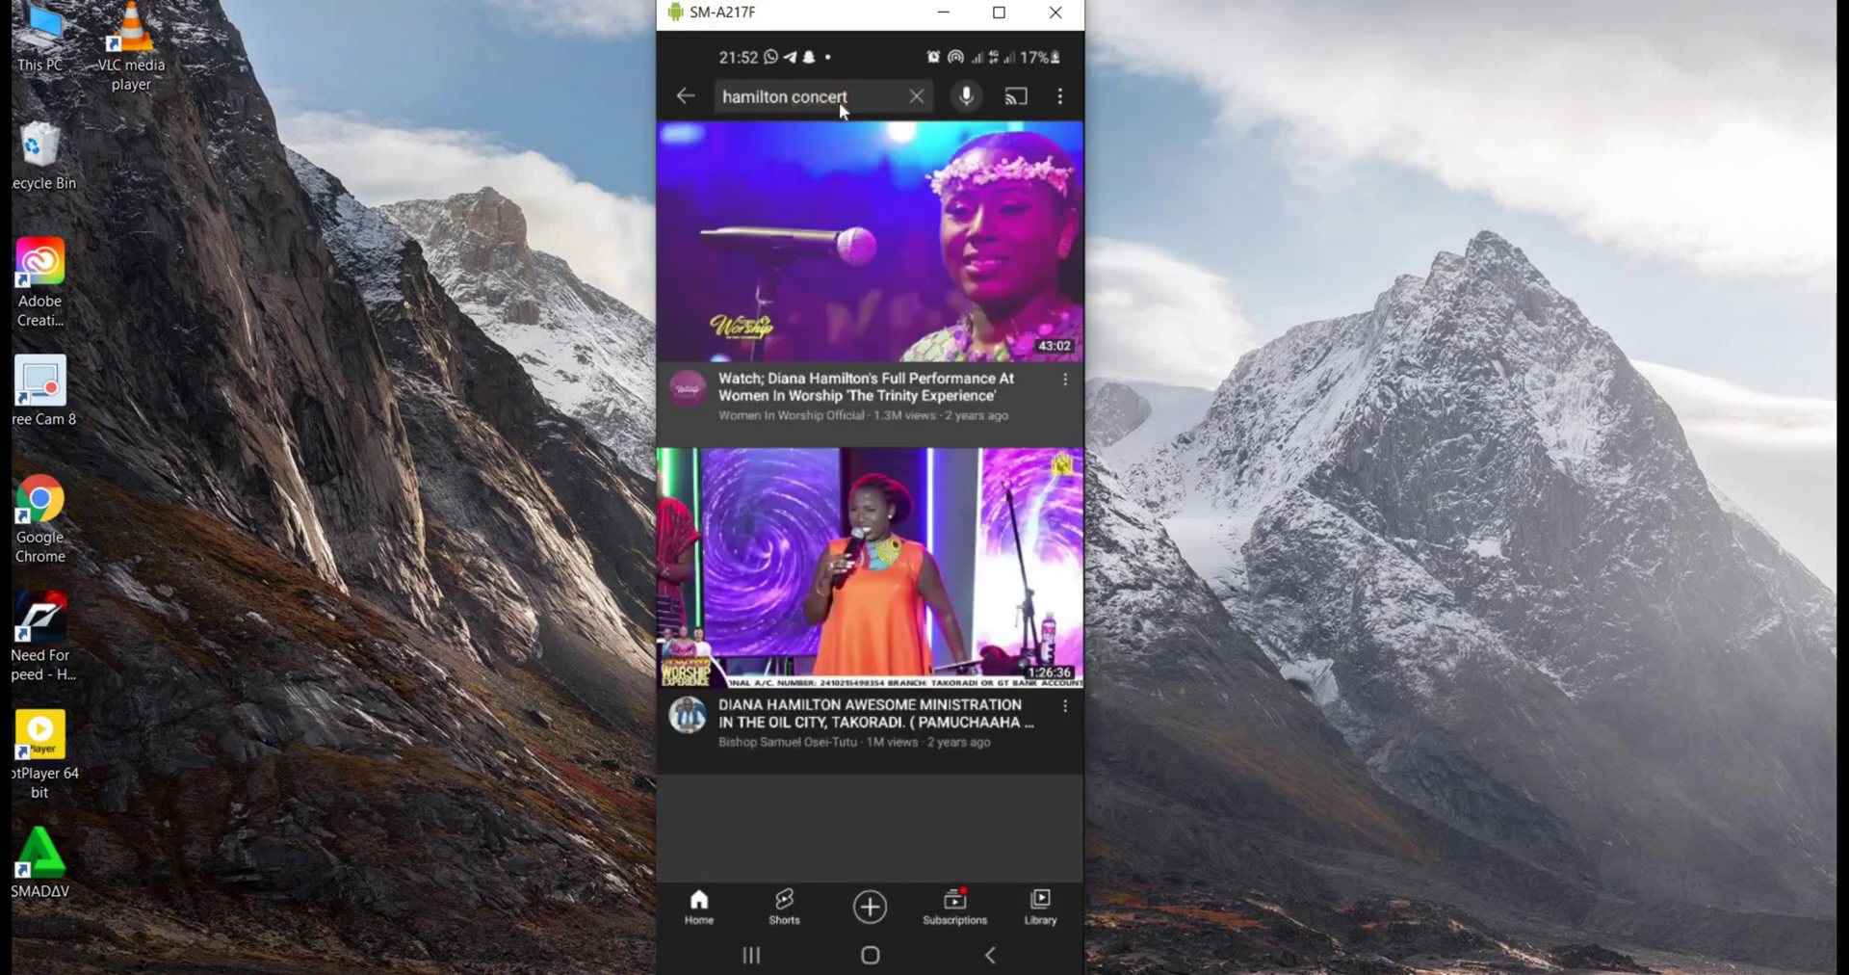
Open the 43-minute Women In Worship 'The Trinity Experience' video and pause it
left_click(856, 183)
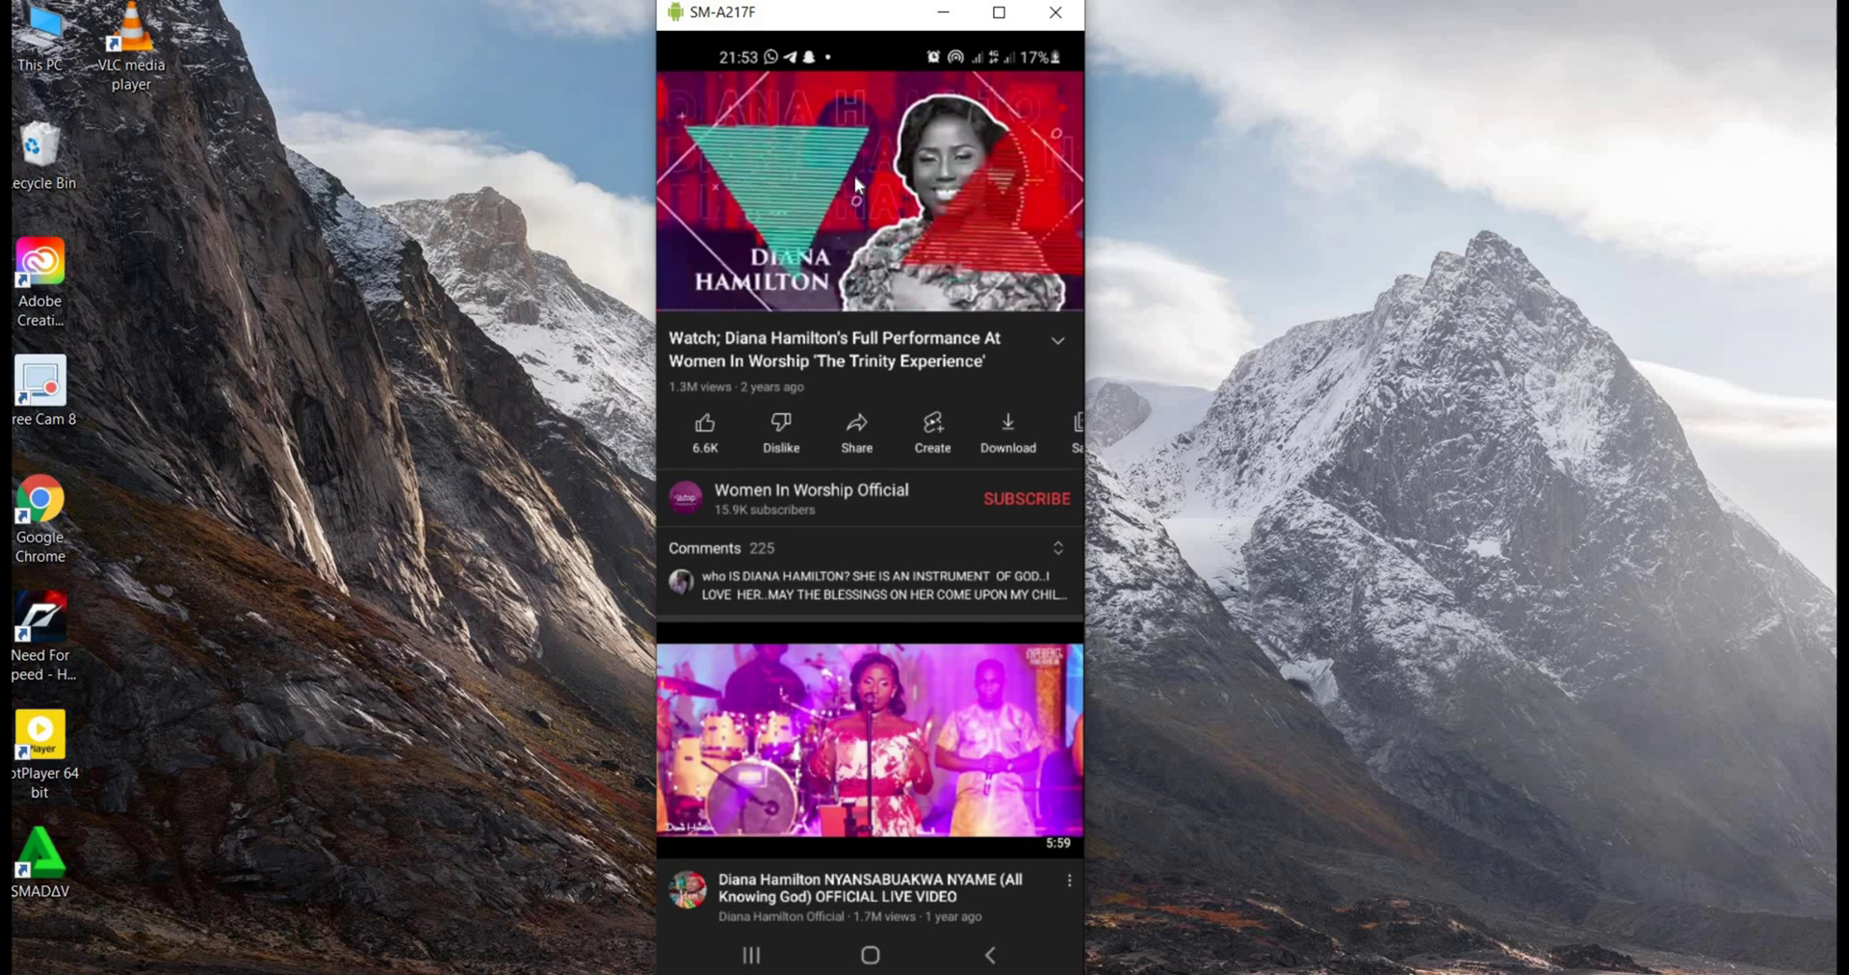
left_click(856, 183)
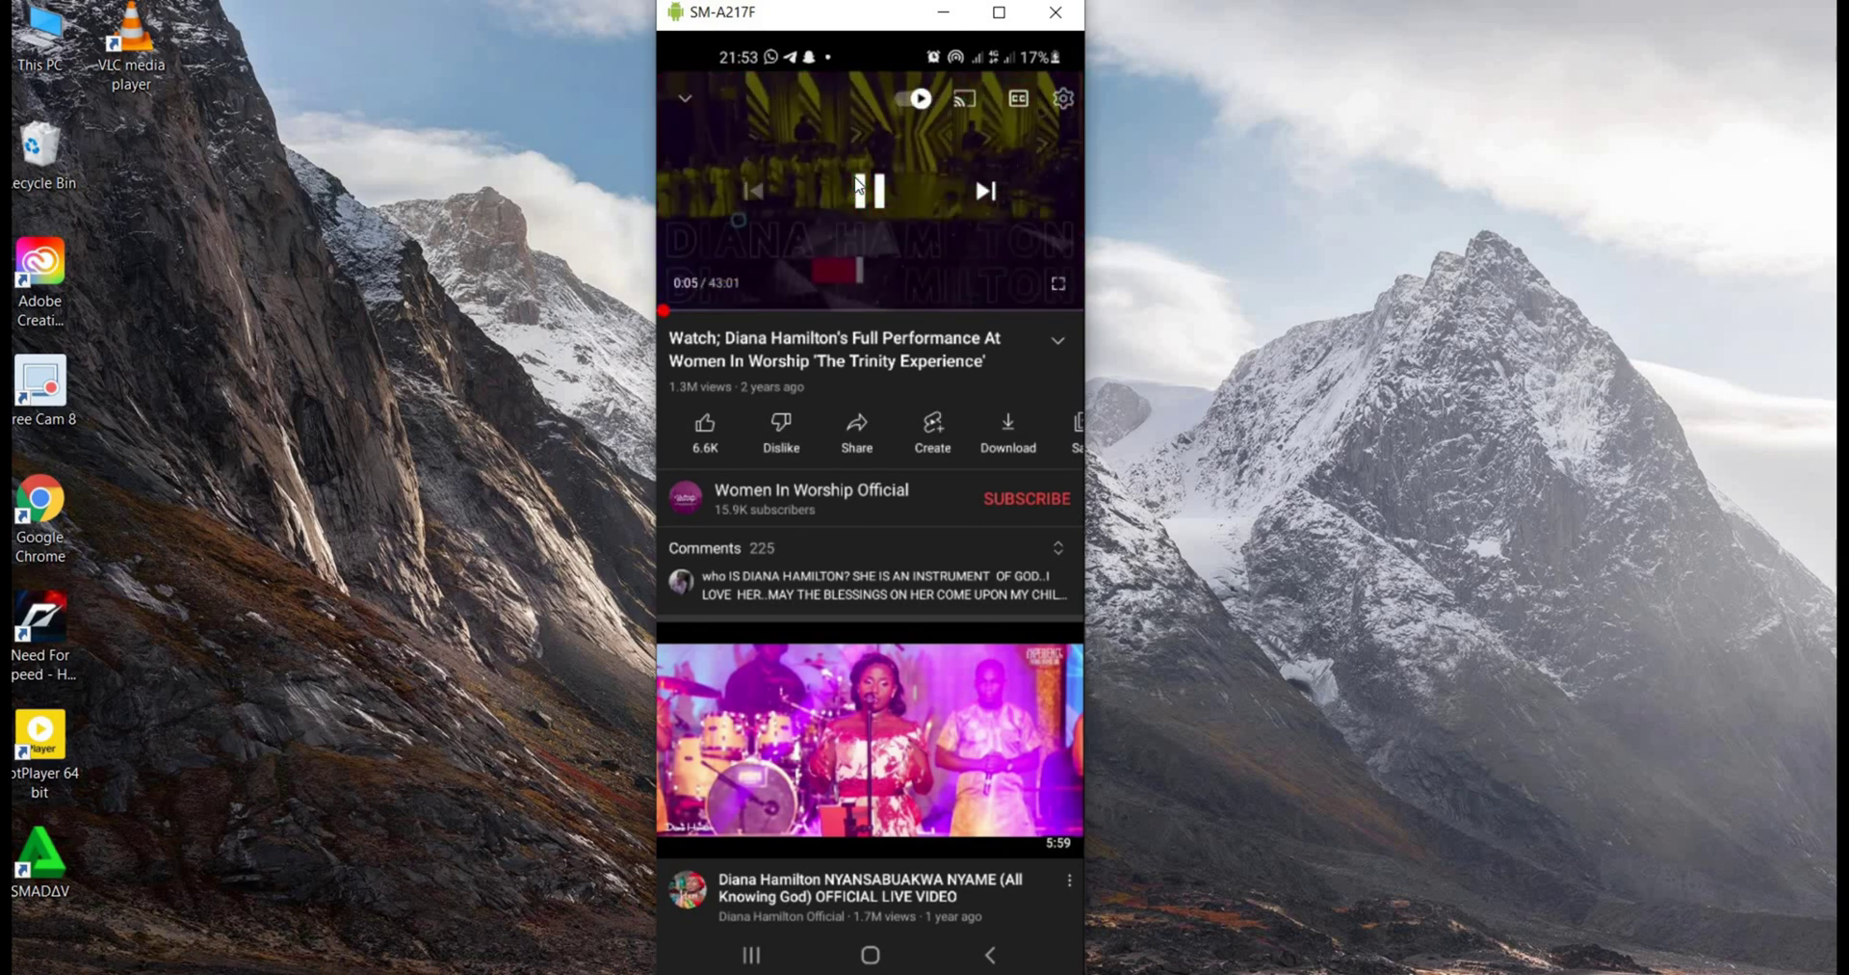
left_click(855, 185)
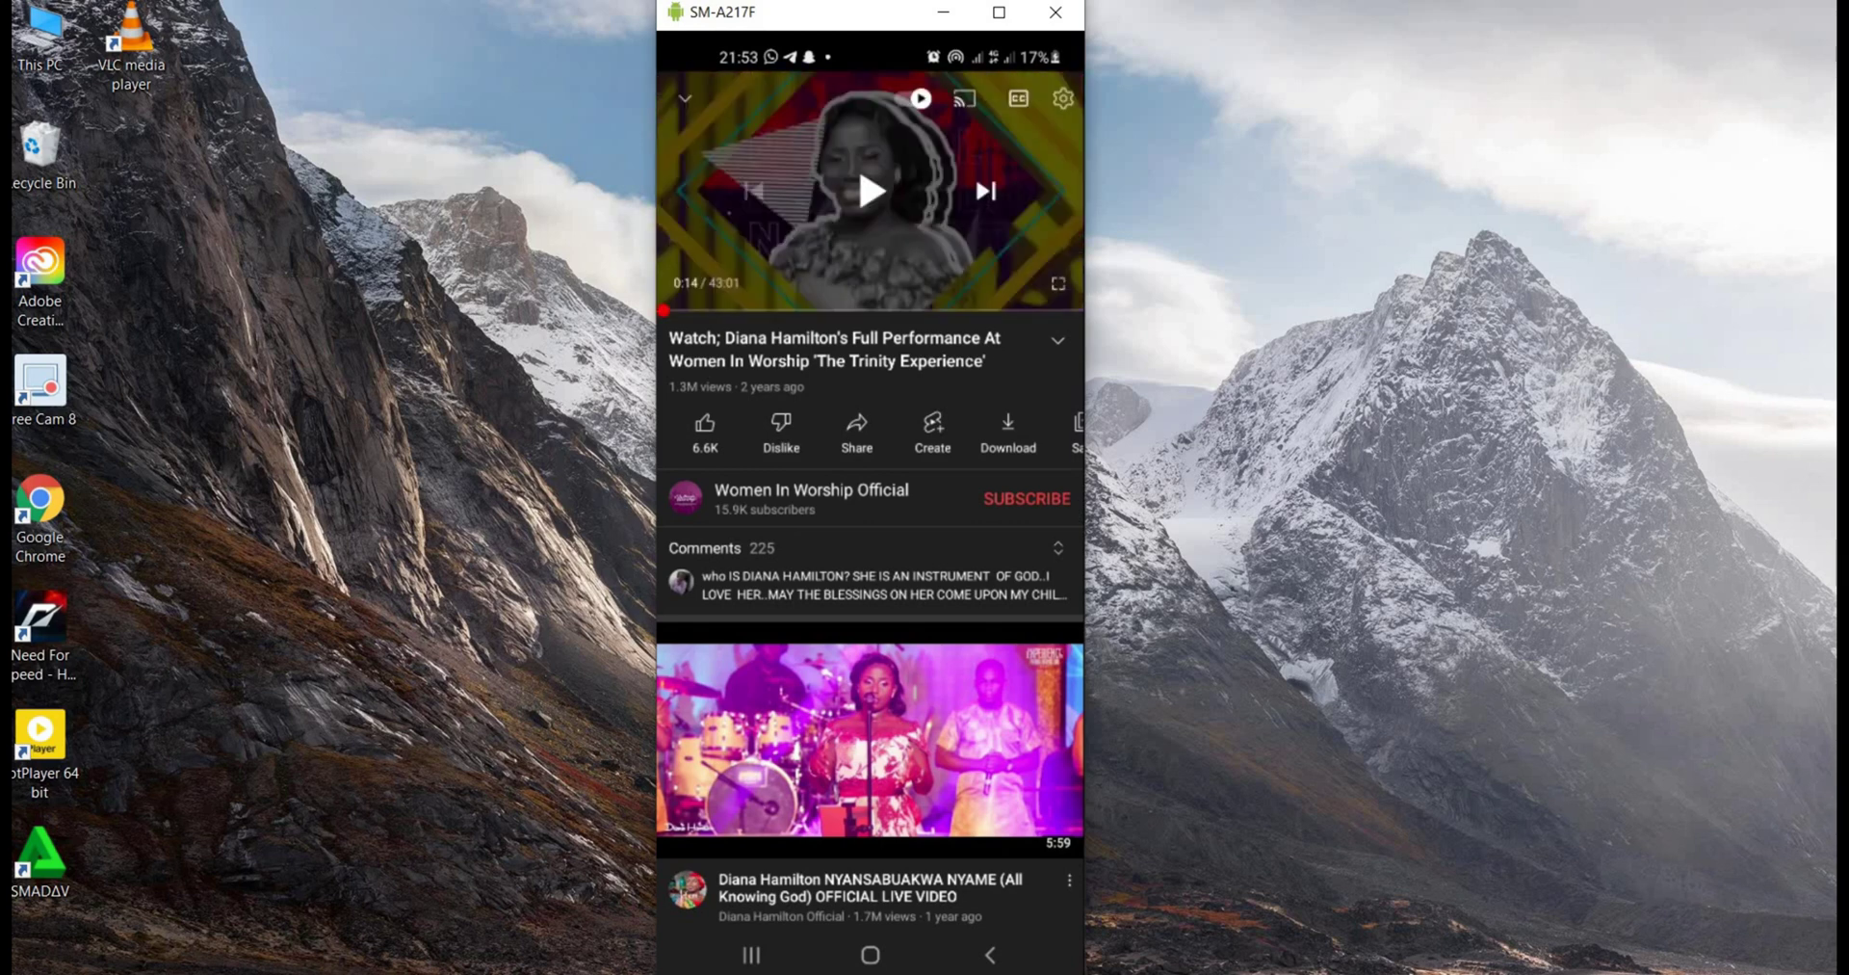
Launch Chrome from the home screen's Google apps folder and search the web for 'tubemate'
middle_click(894, 433)
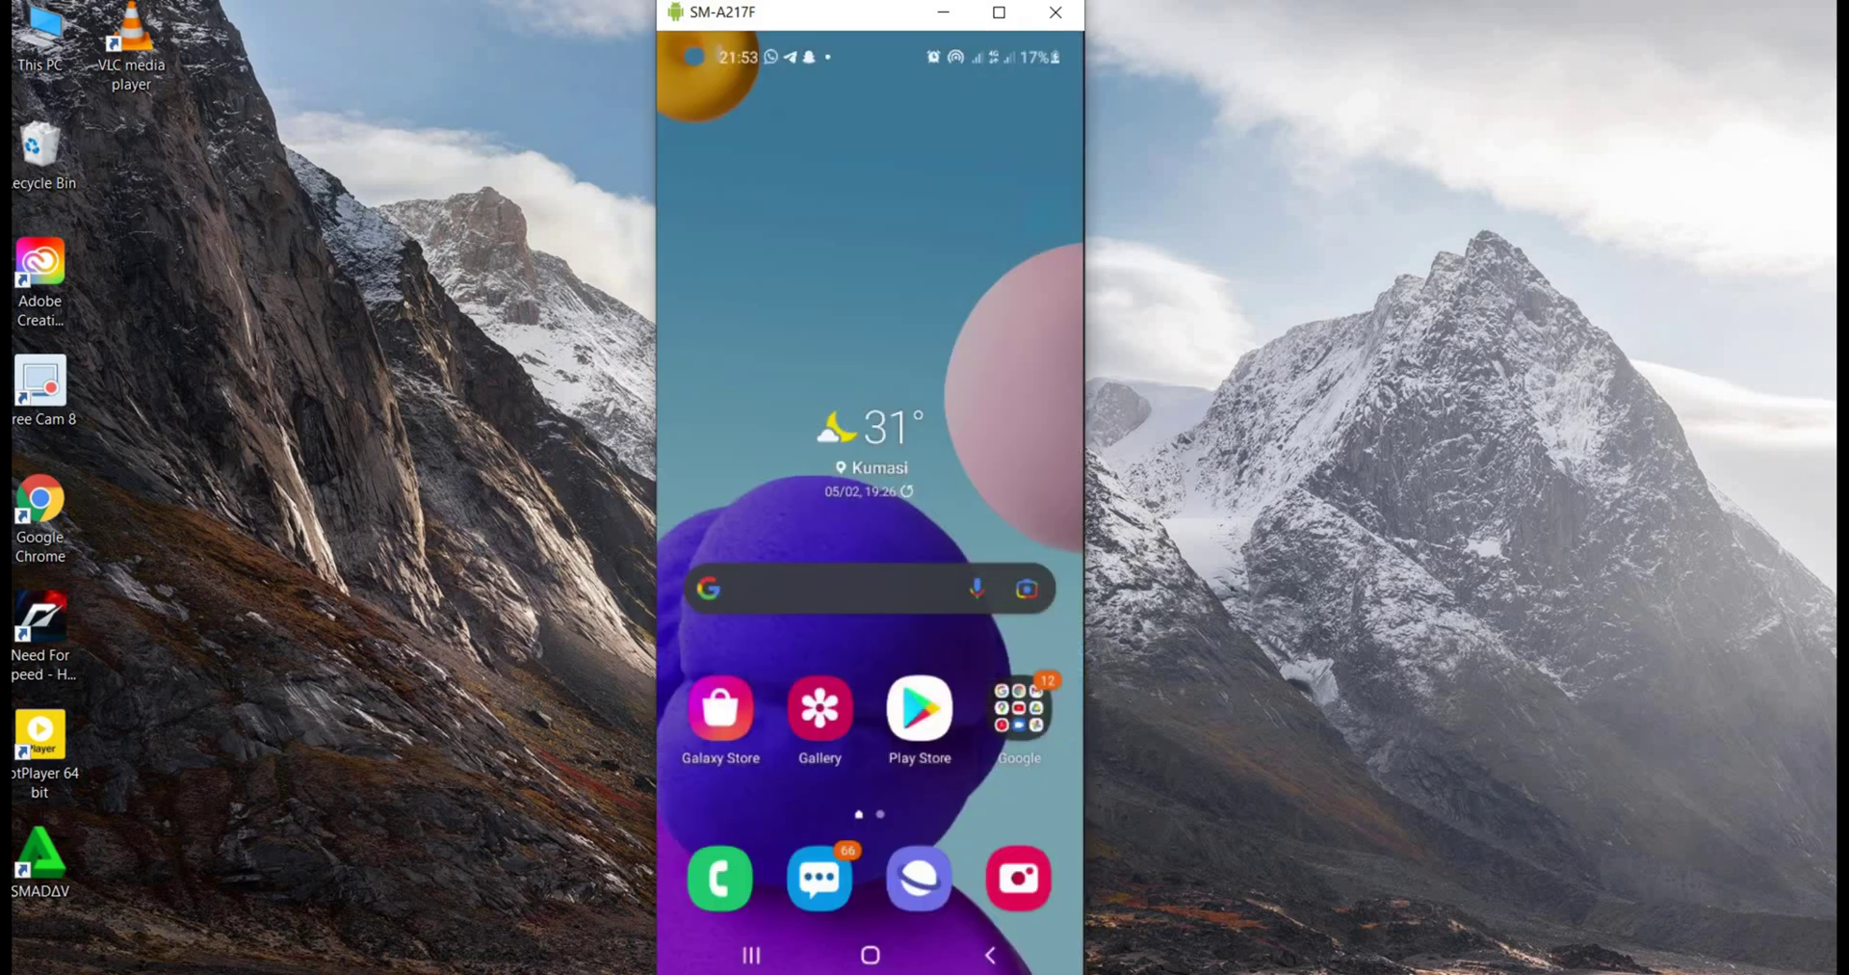
left_click_drag(1021, 617, 897, 707)
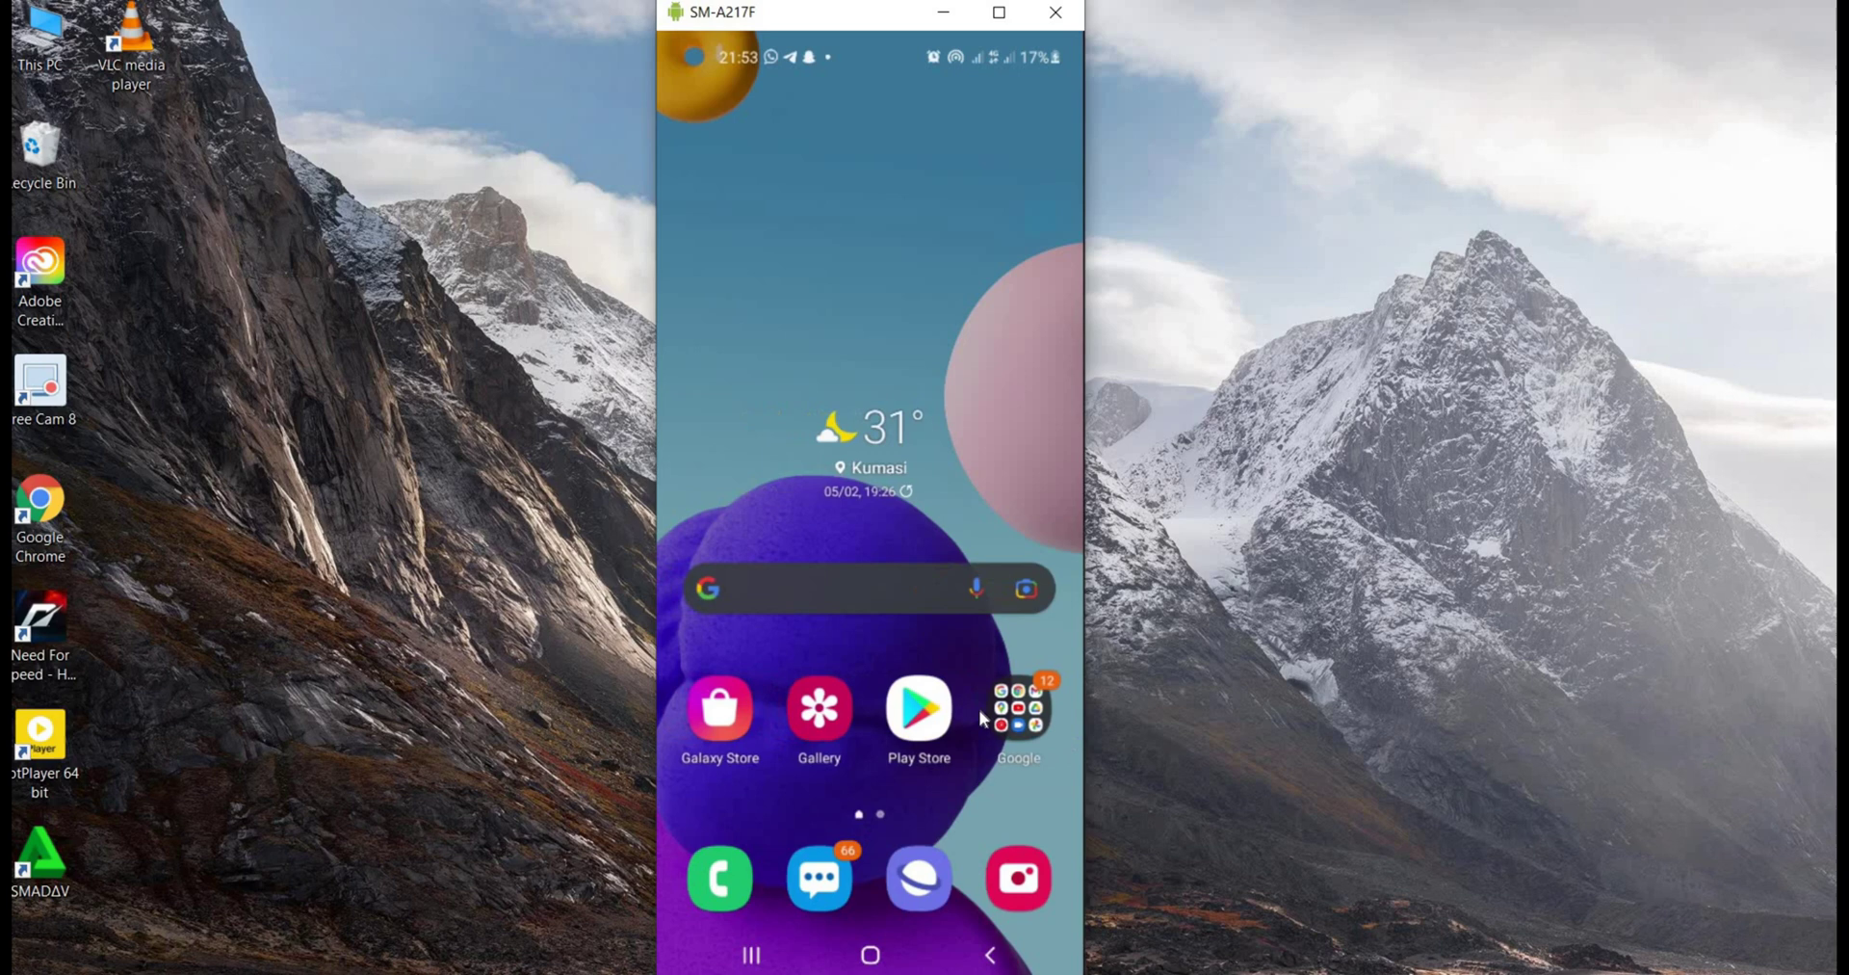
left_click(1010, 711)
left_click(869, 409)
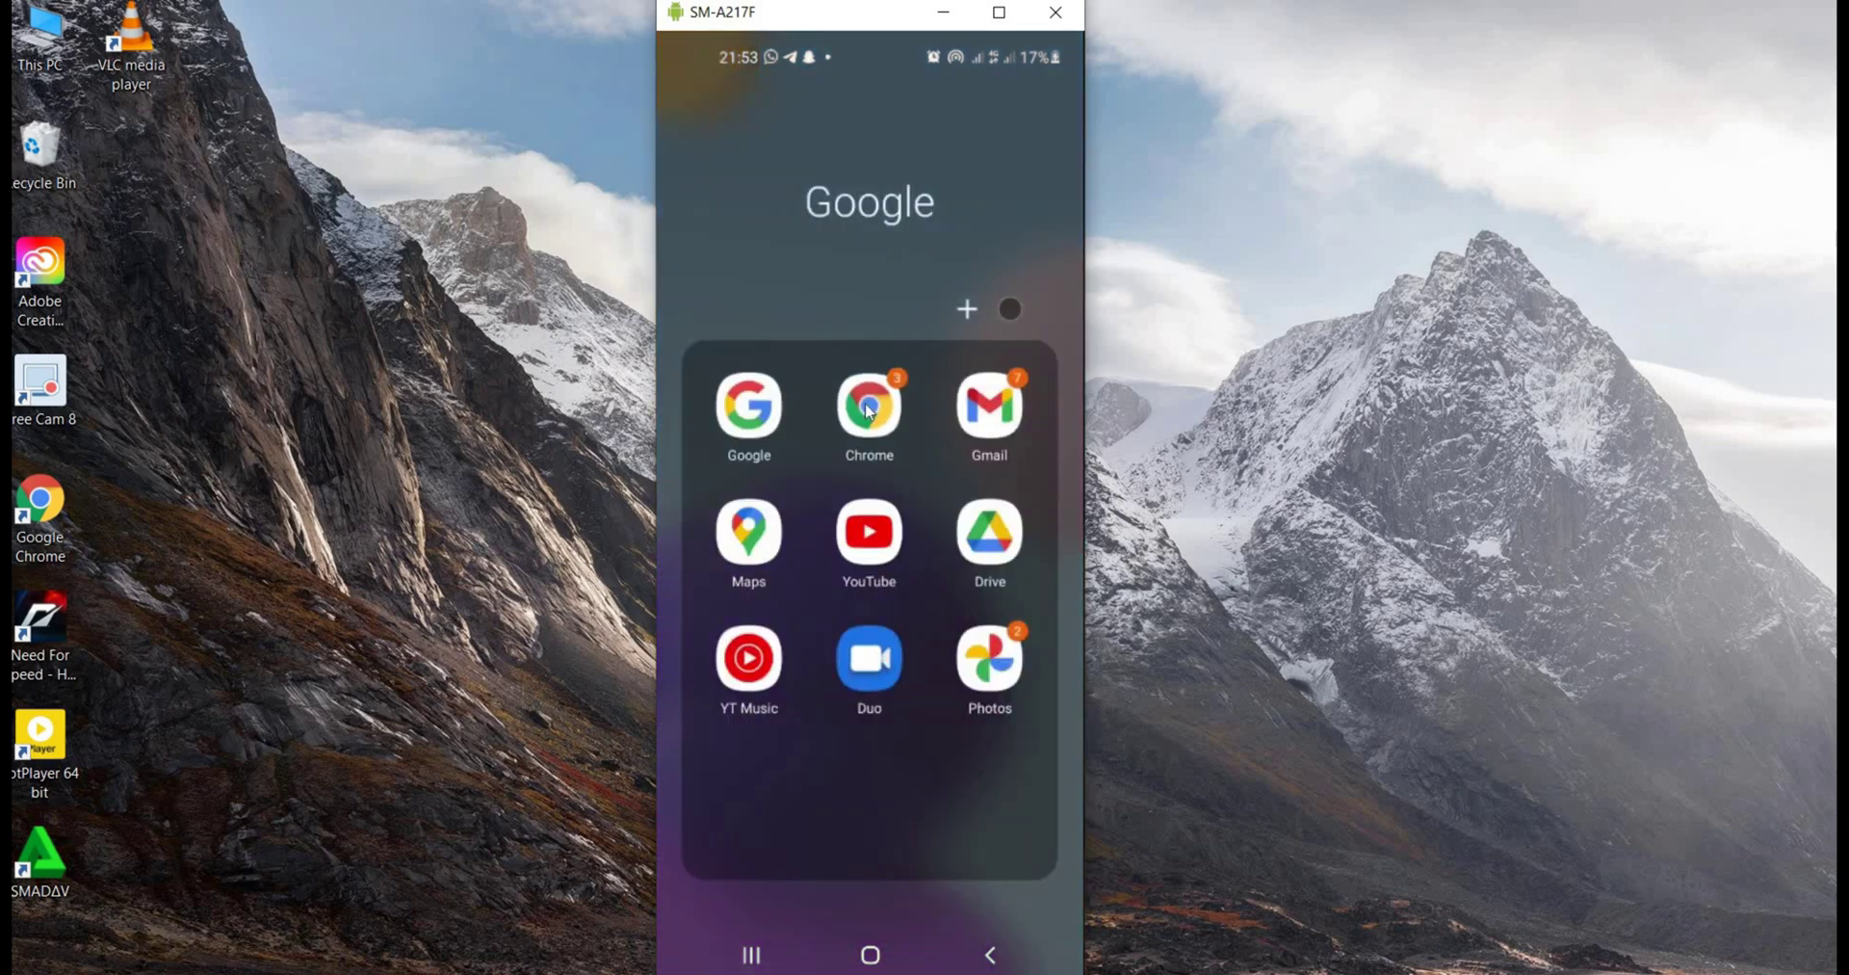
left_click(829, 96)
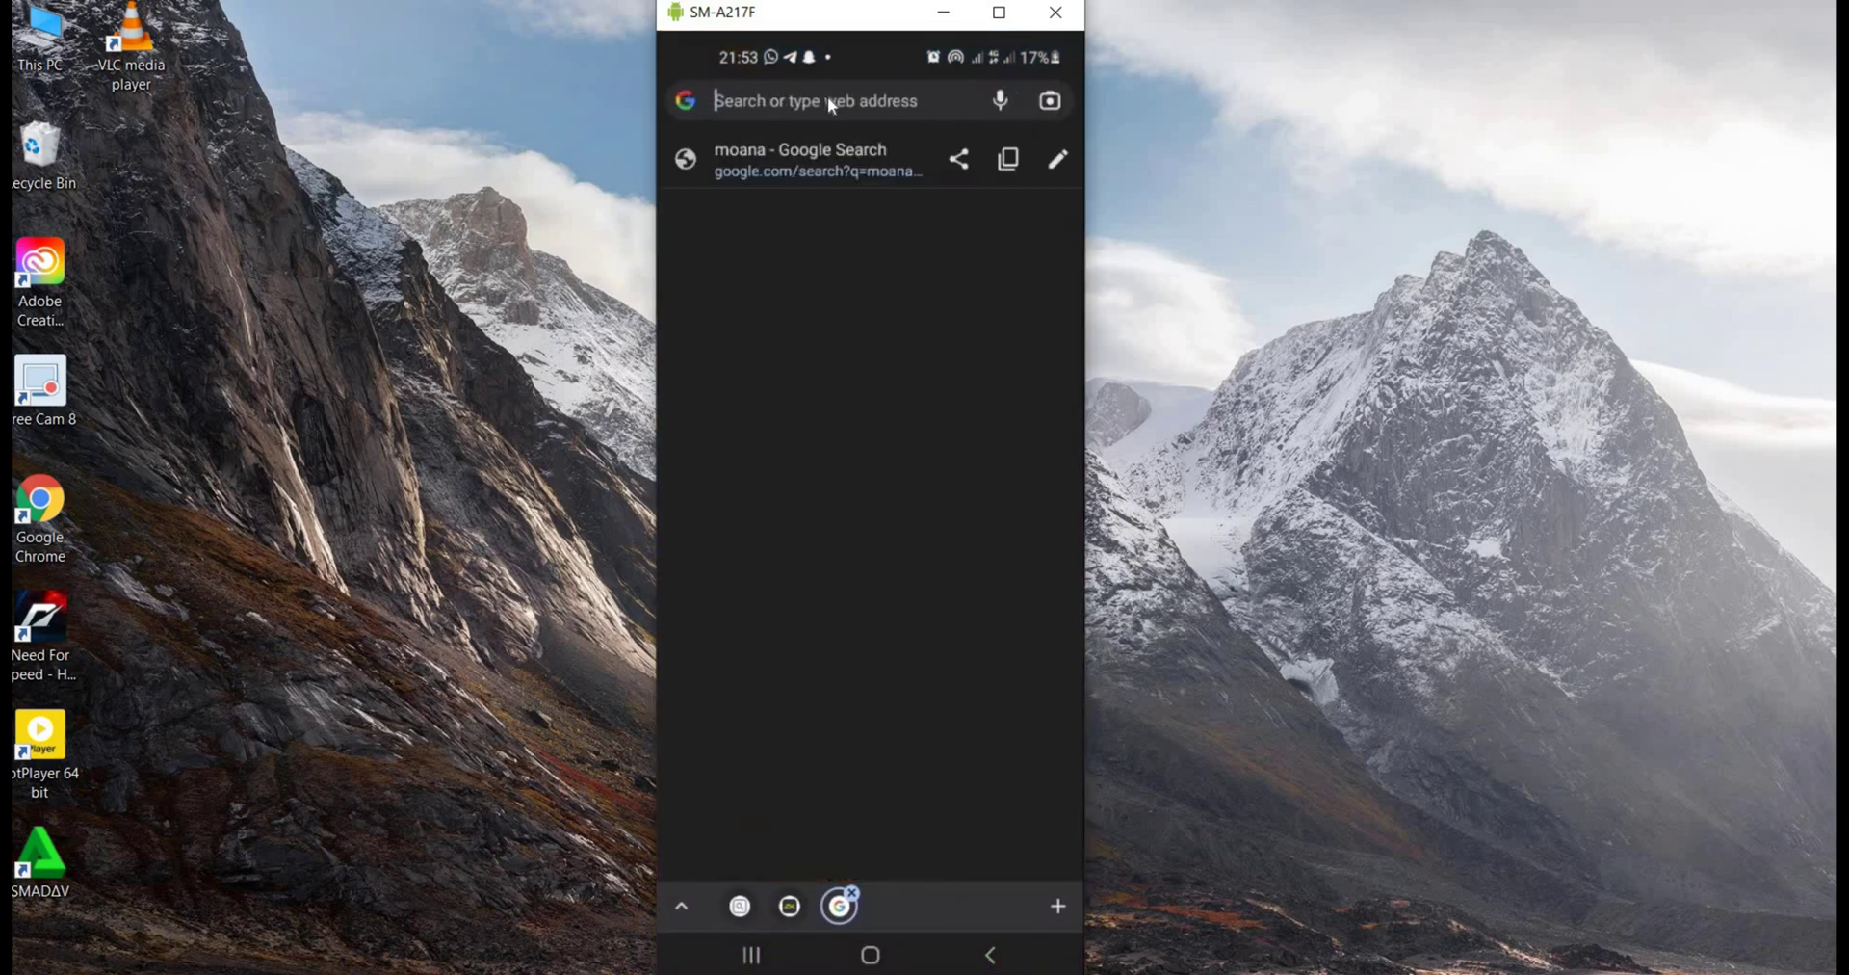
type("tubemate")
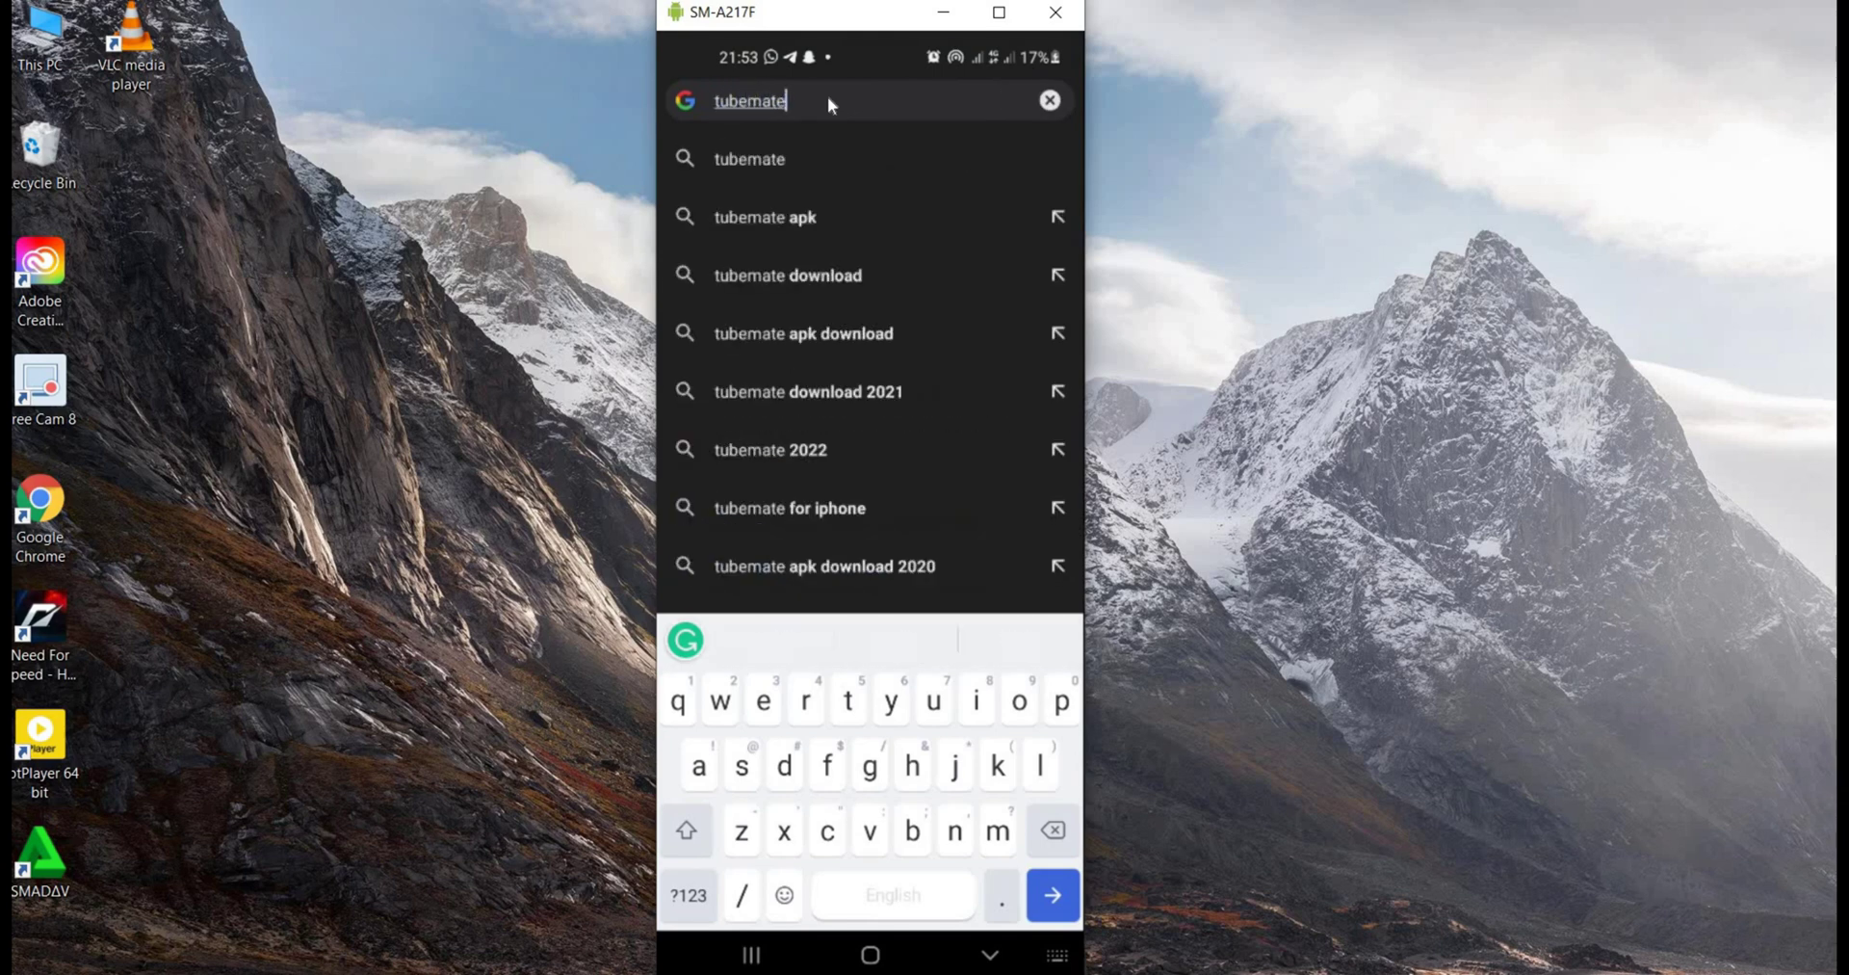
key("Return")
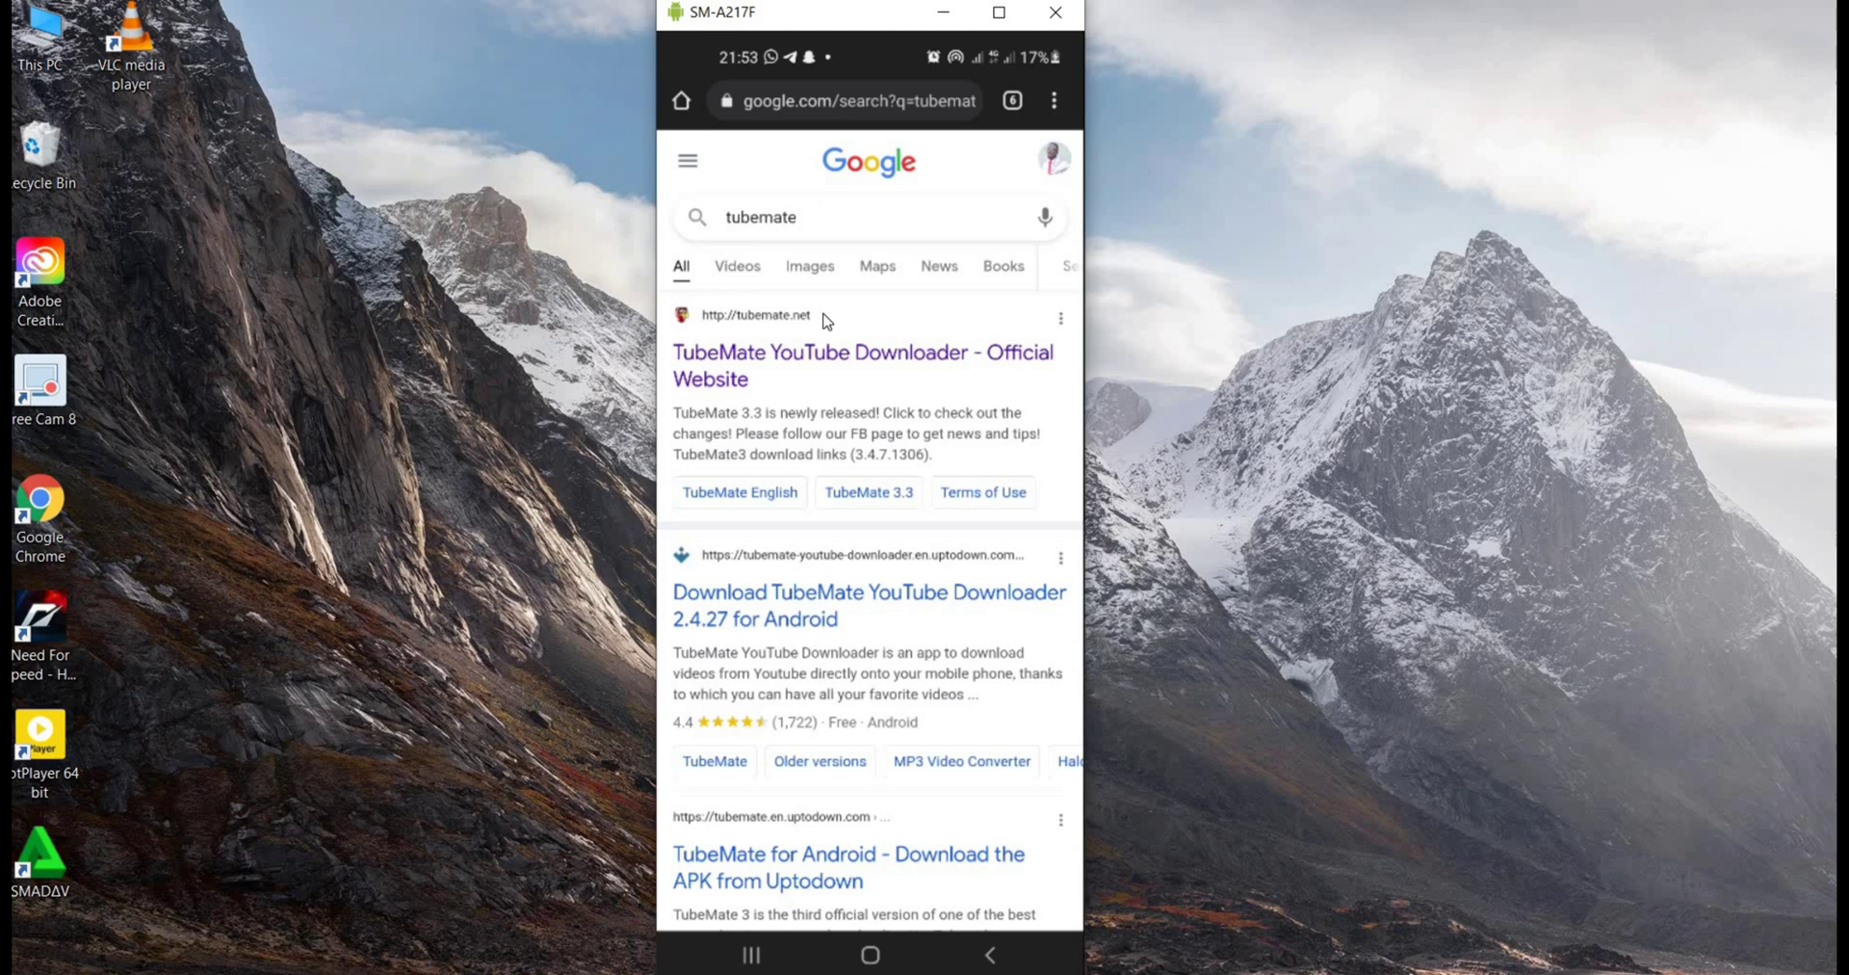
Open the official TubeMate website, scroll down the page, and return home
left_click(829, 354)
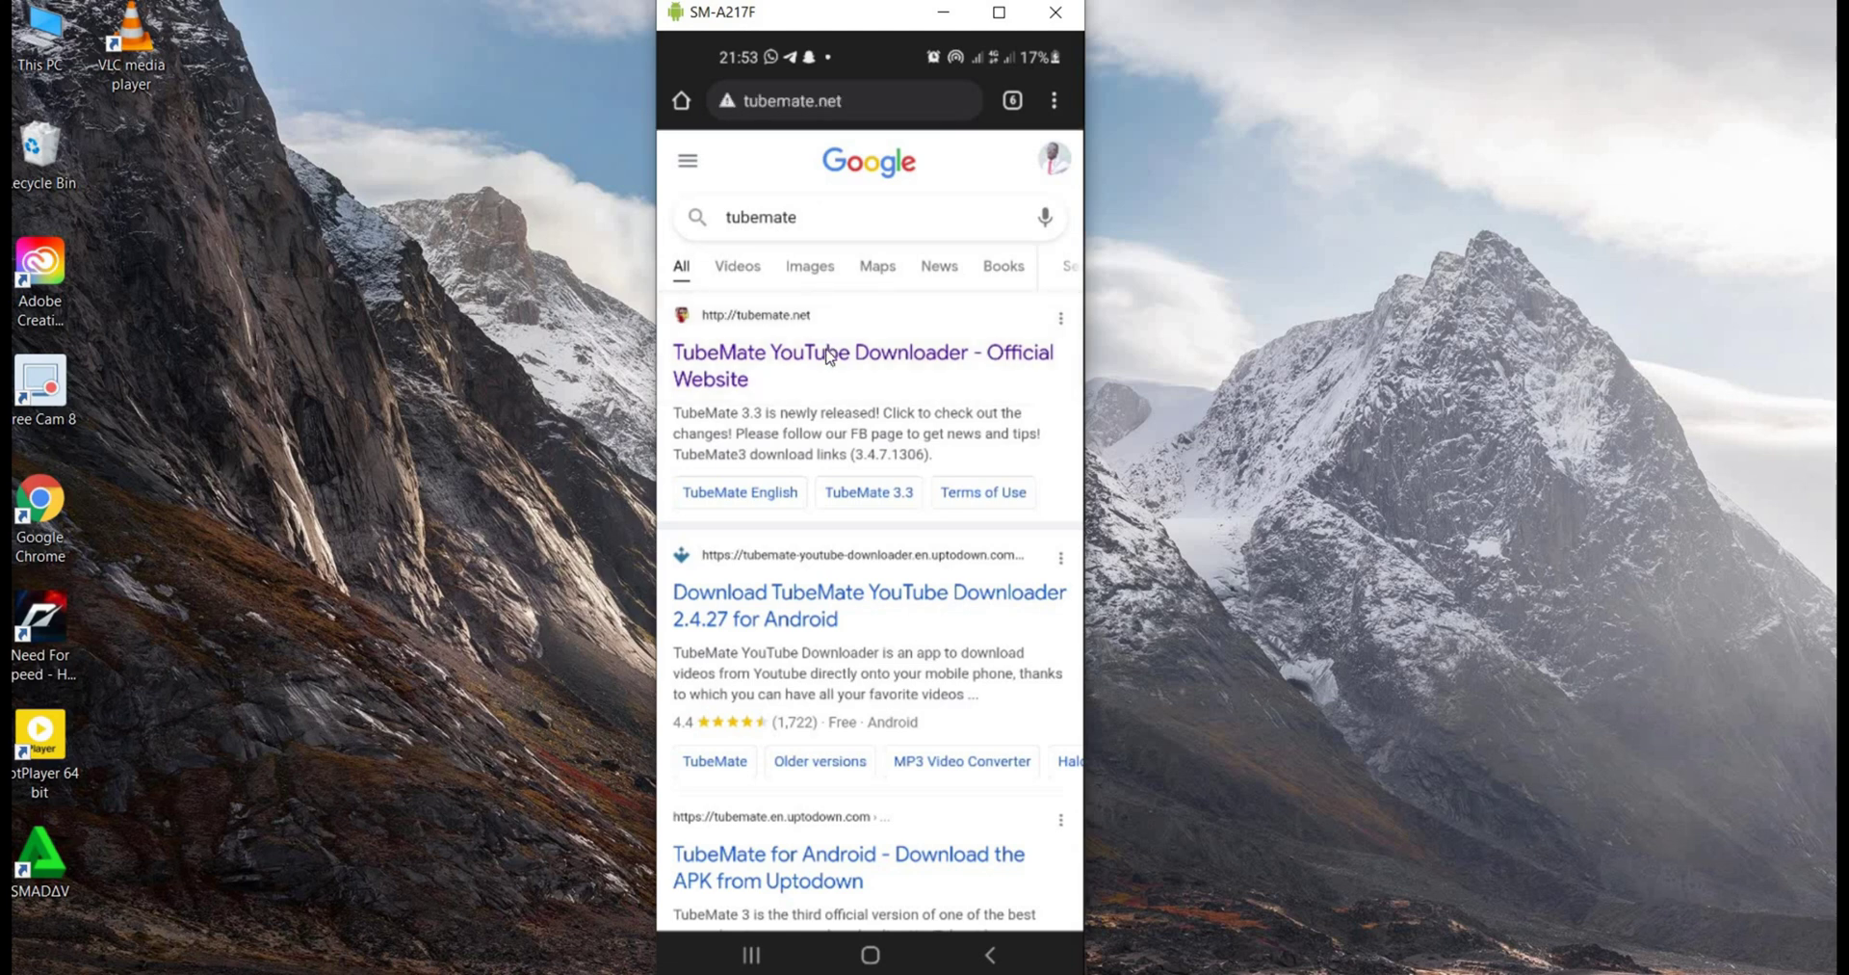
scroll(828, 356, "down", 10)
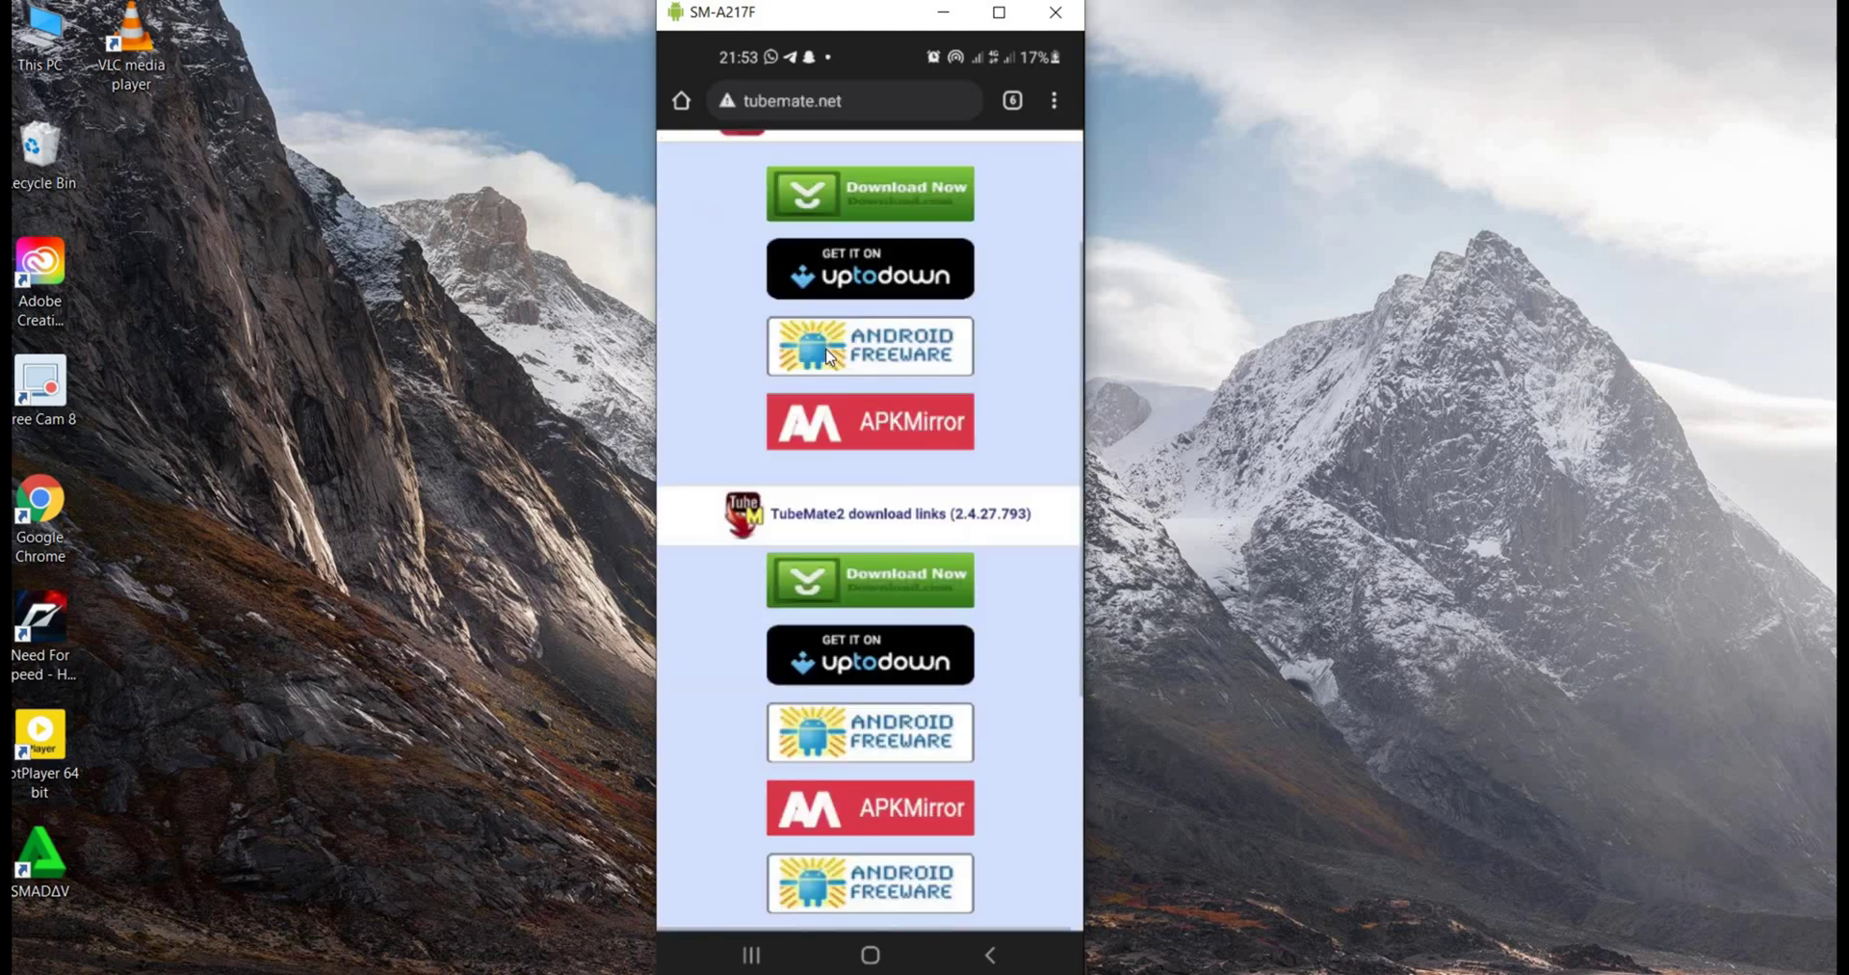
left_click(875, 954)
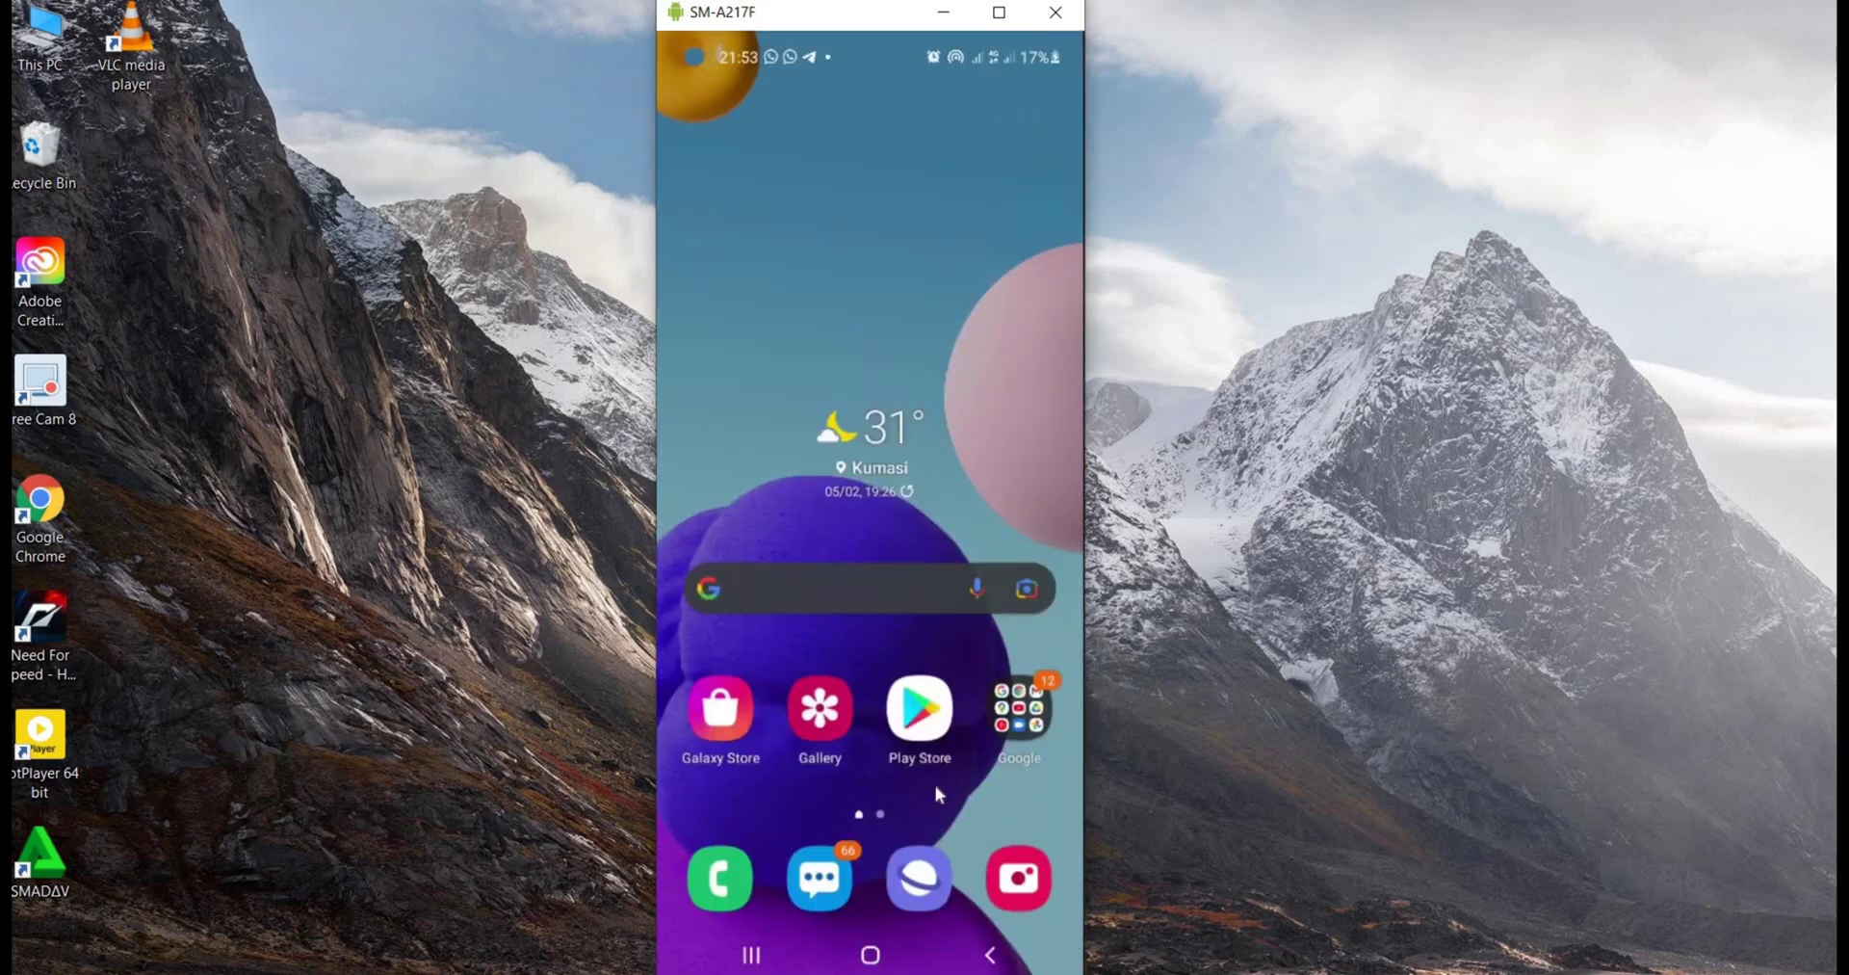
Page through the app drawer to the third page and launch TubeMate 3.4.7
scroll(896, 229, "down", 2)
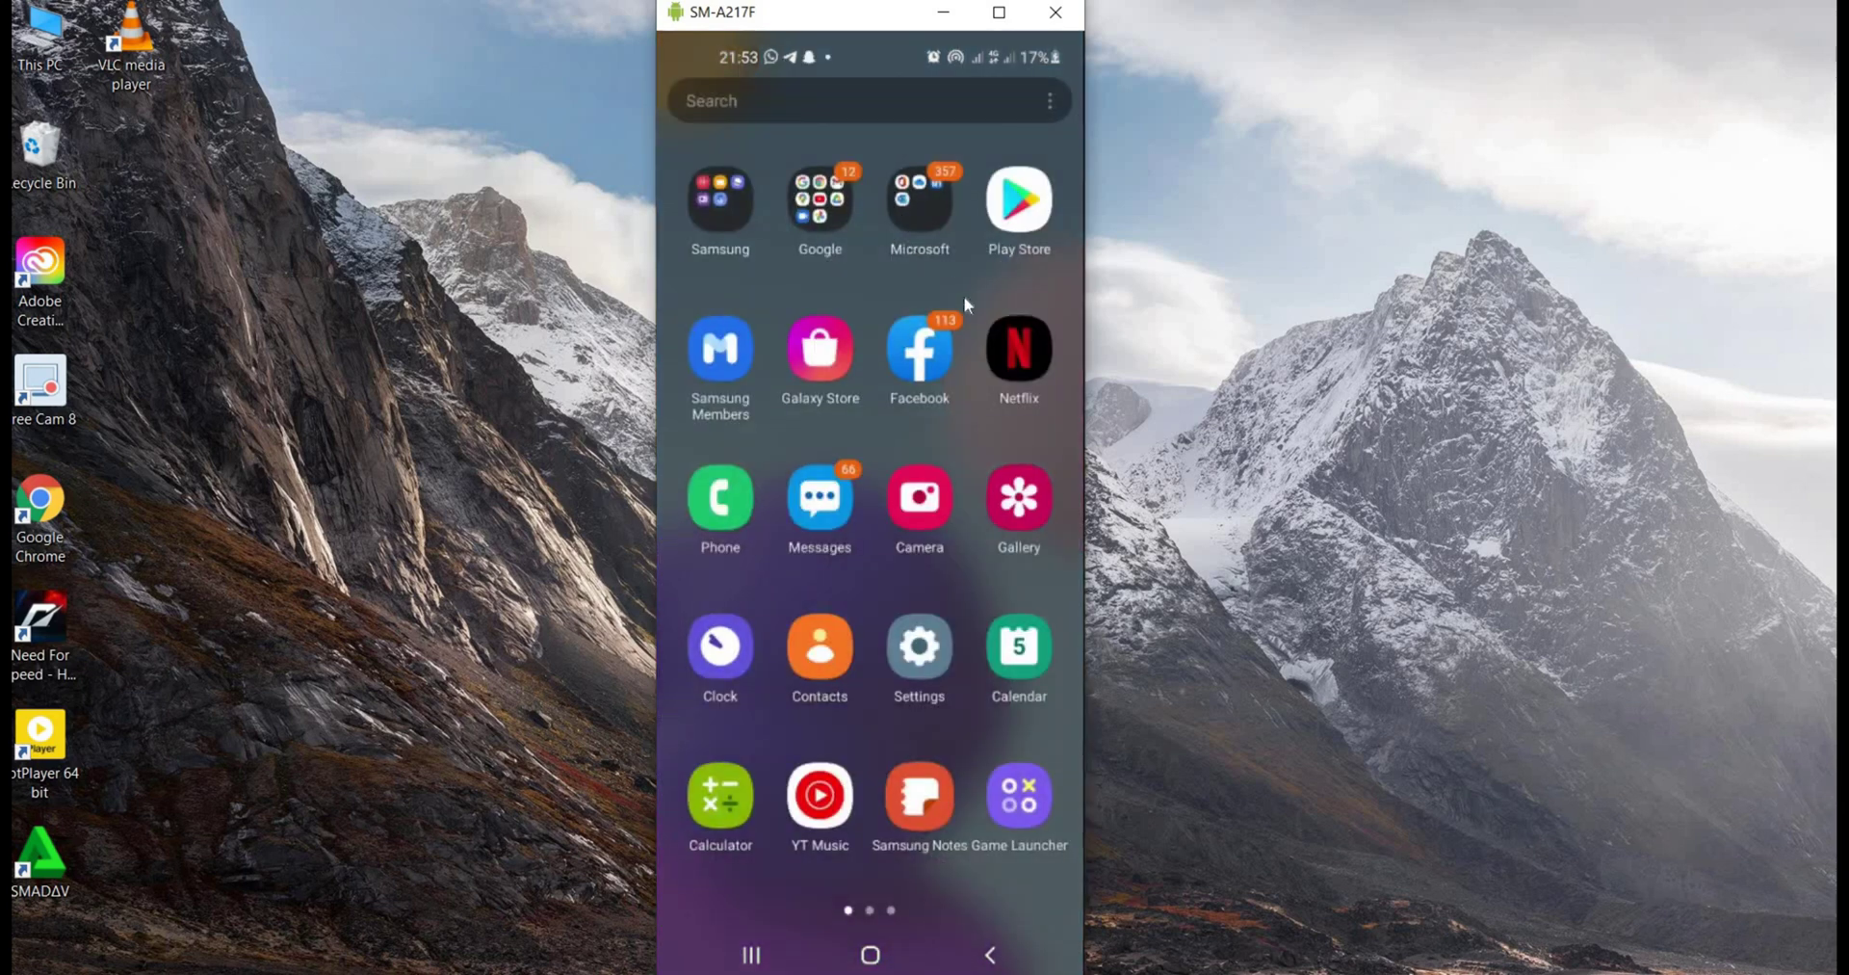
scroll(964, 297, "down", 2)
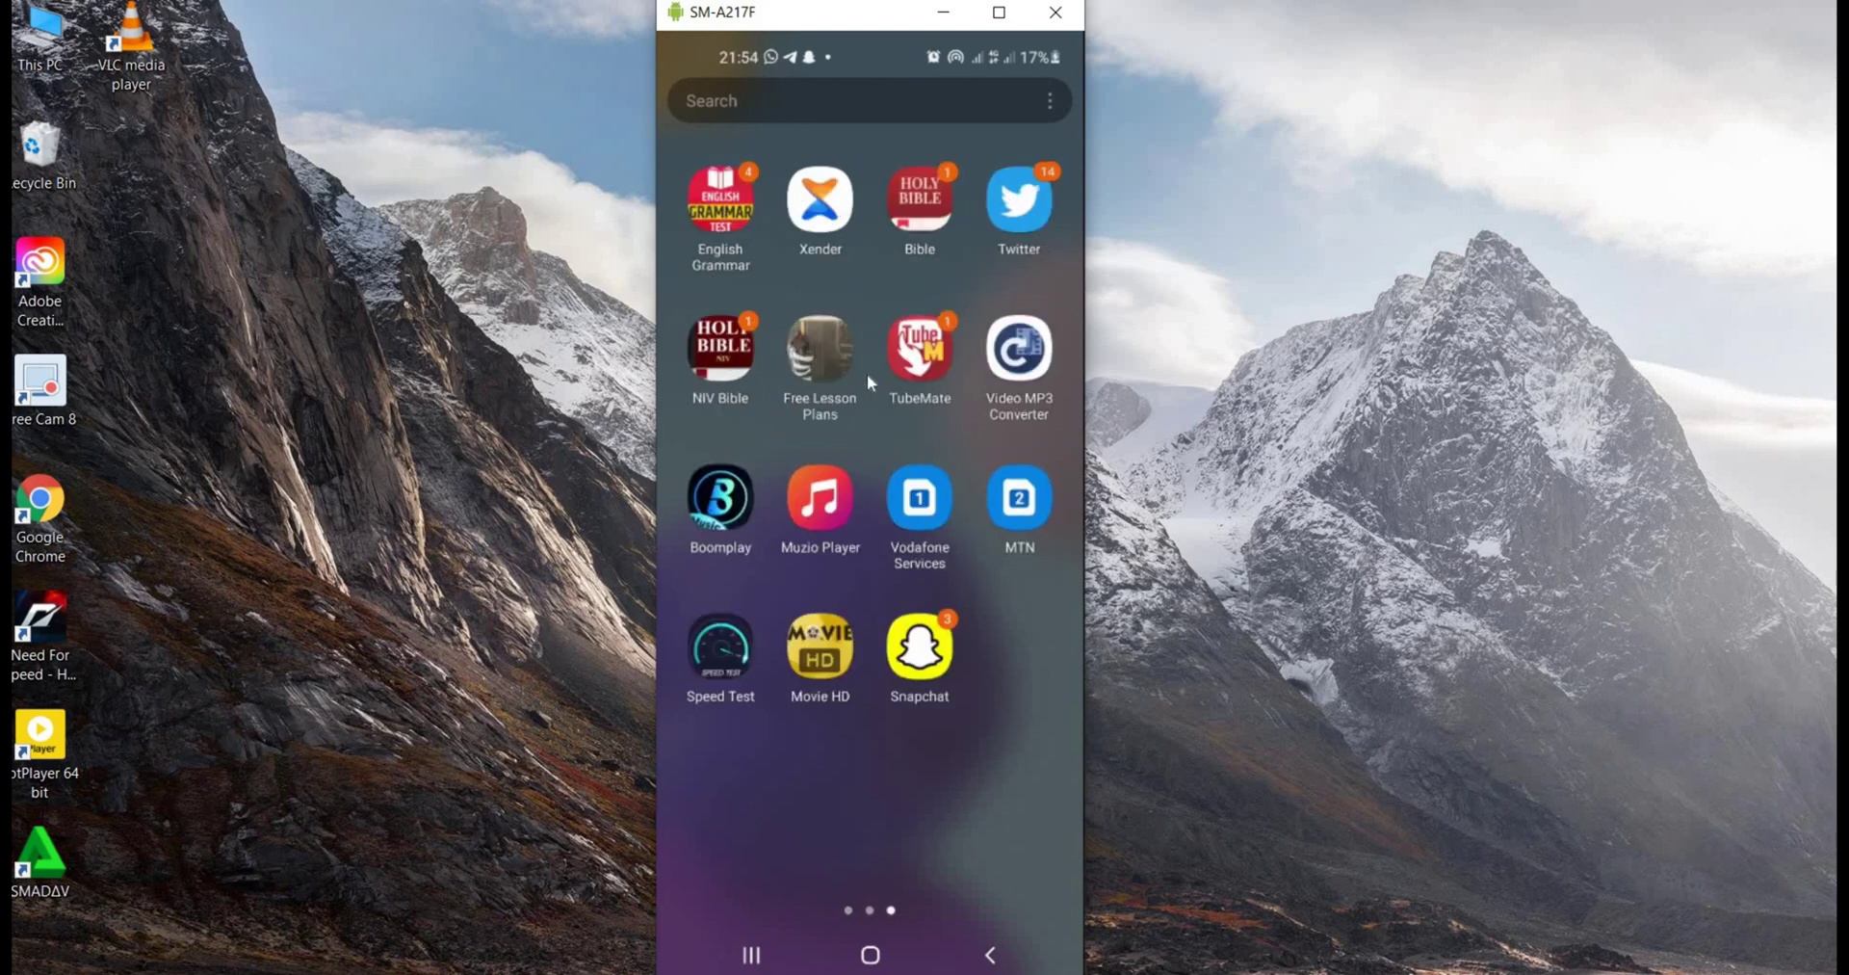
left_click(913, 352)
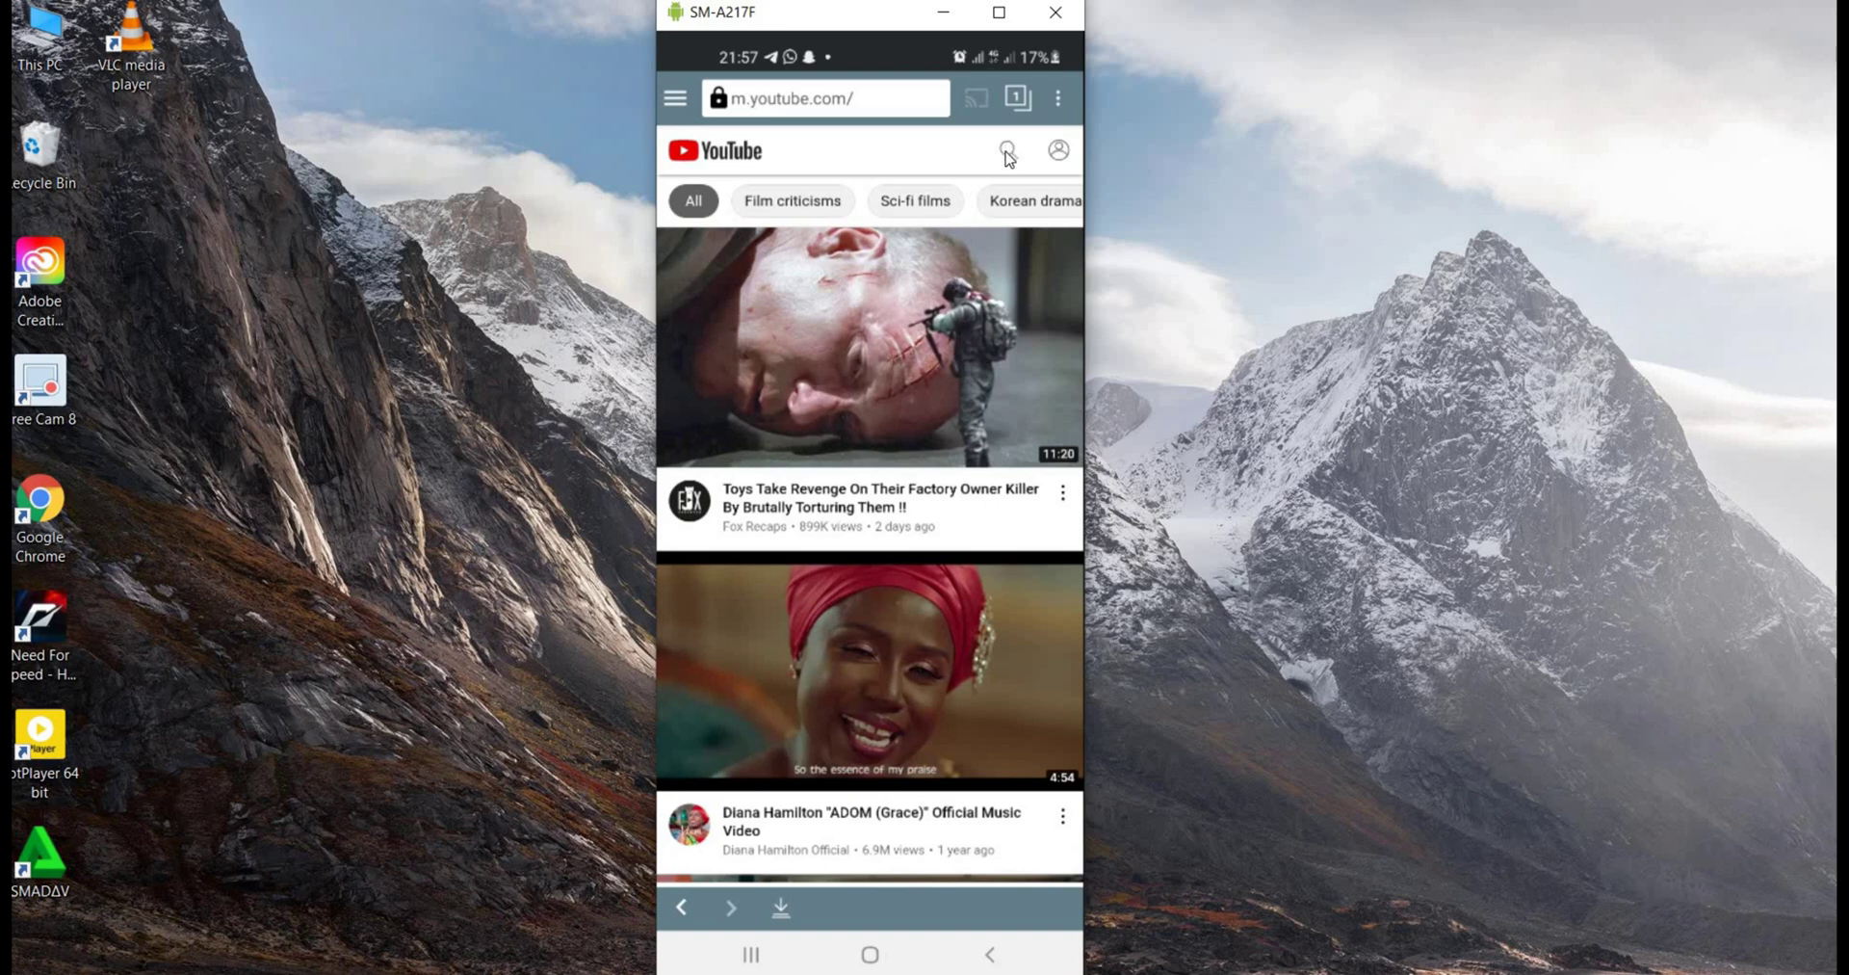
Search 'hamilton concert' in TubeMate and play 'Diana Hamilton's Full Performance At Women In Worship'
left_click(1007, 154)
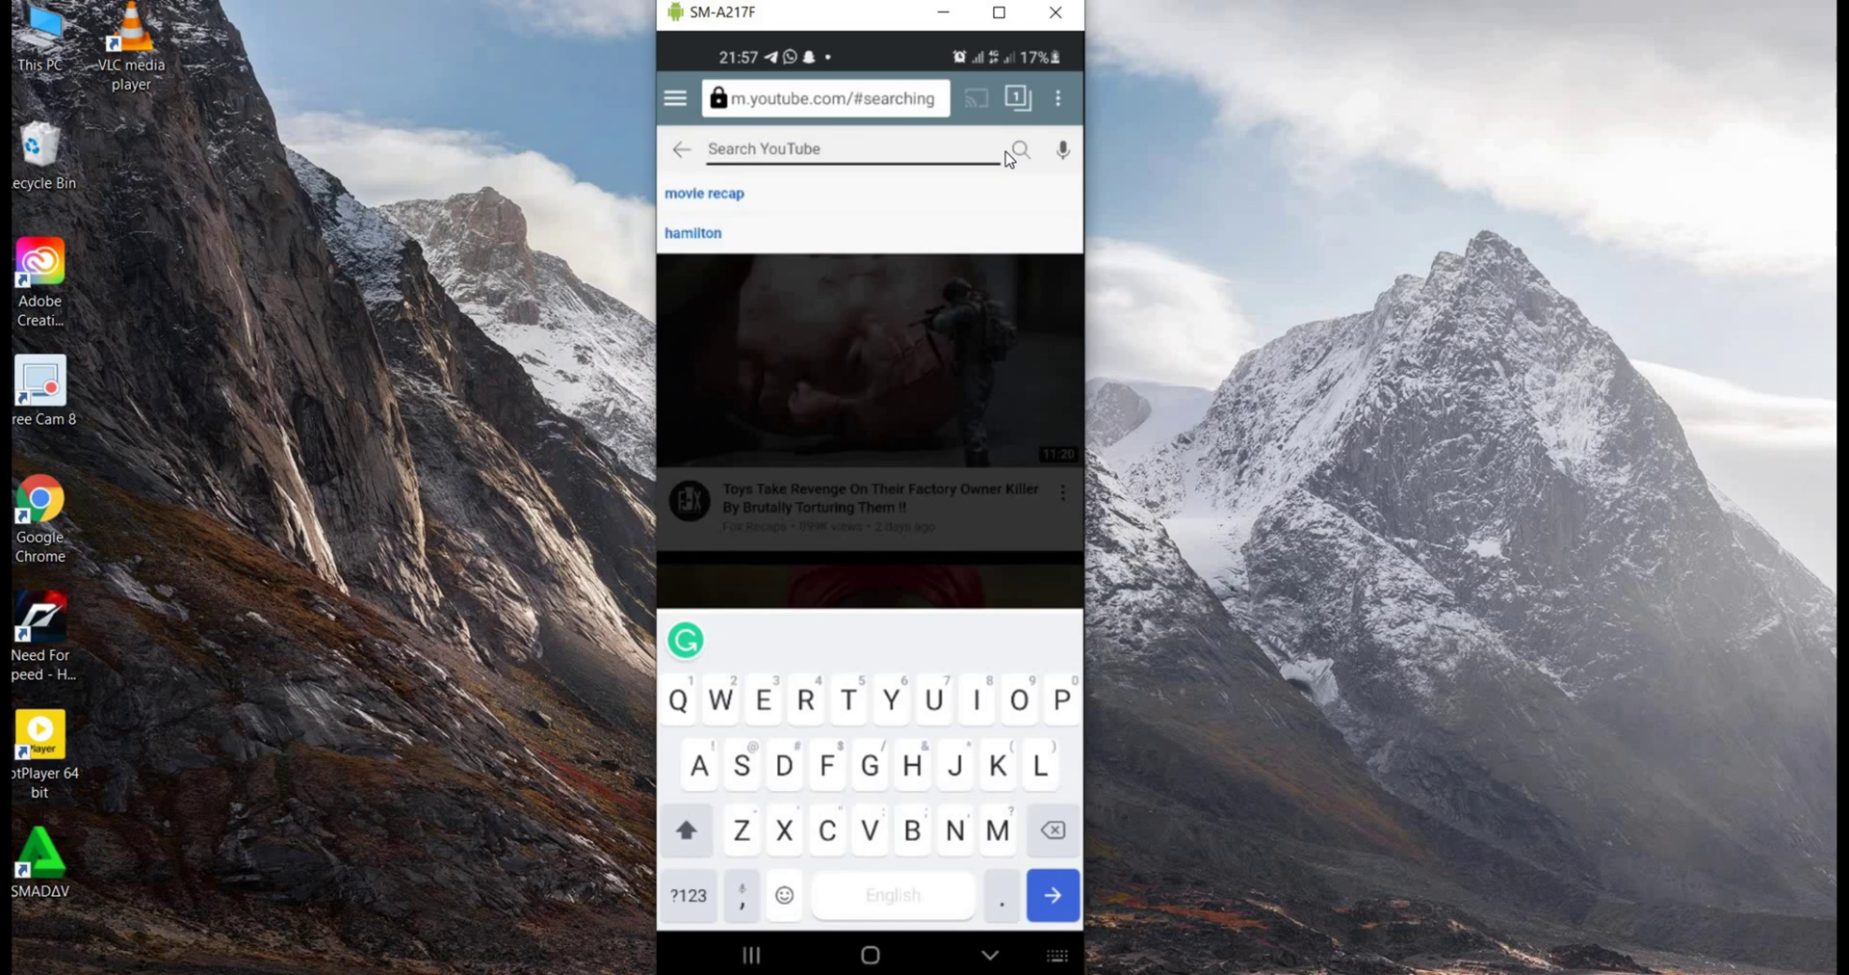
type("hma")
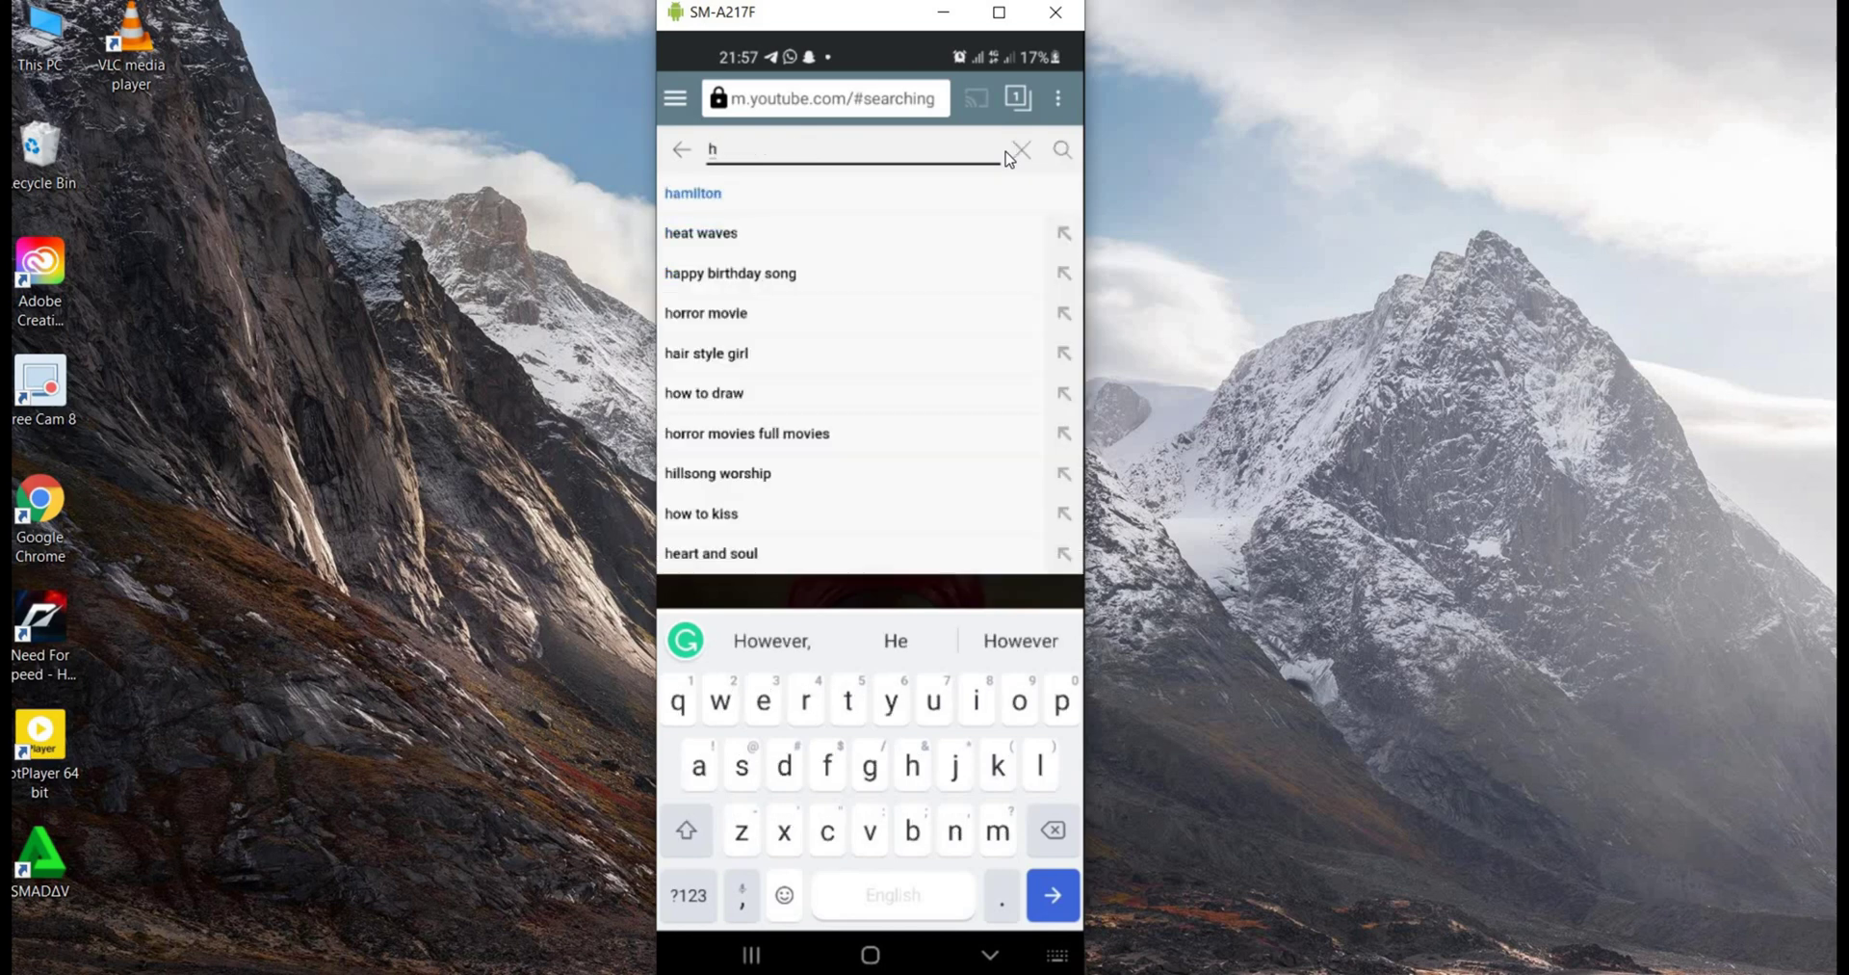
key("BackSpace")
key("BackSpace")
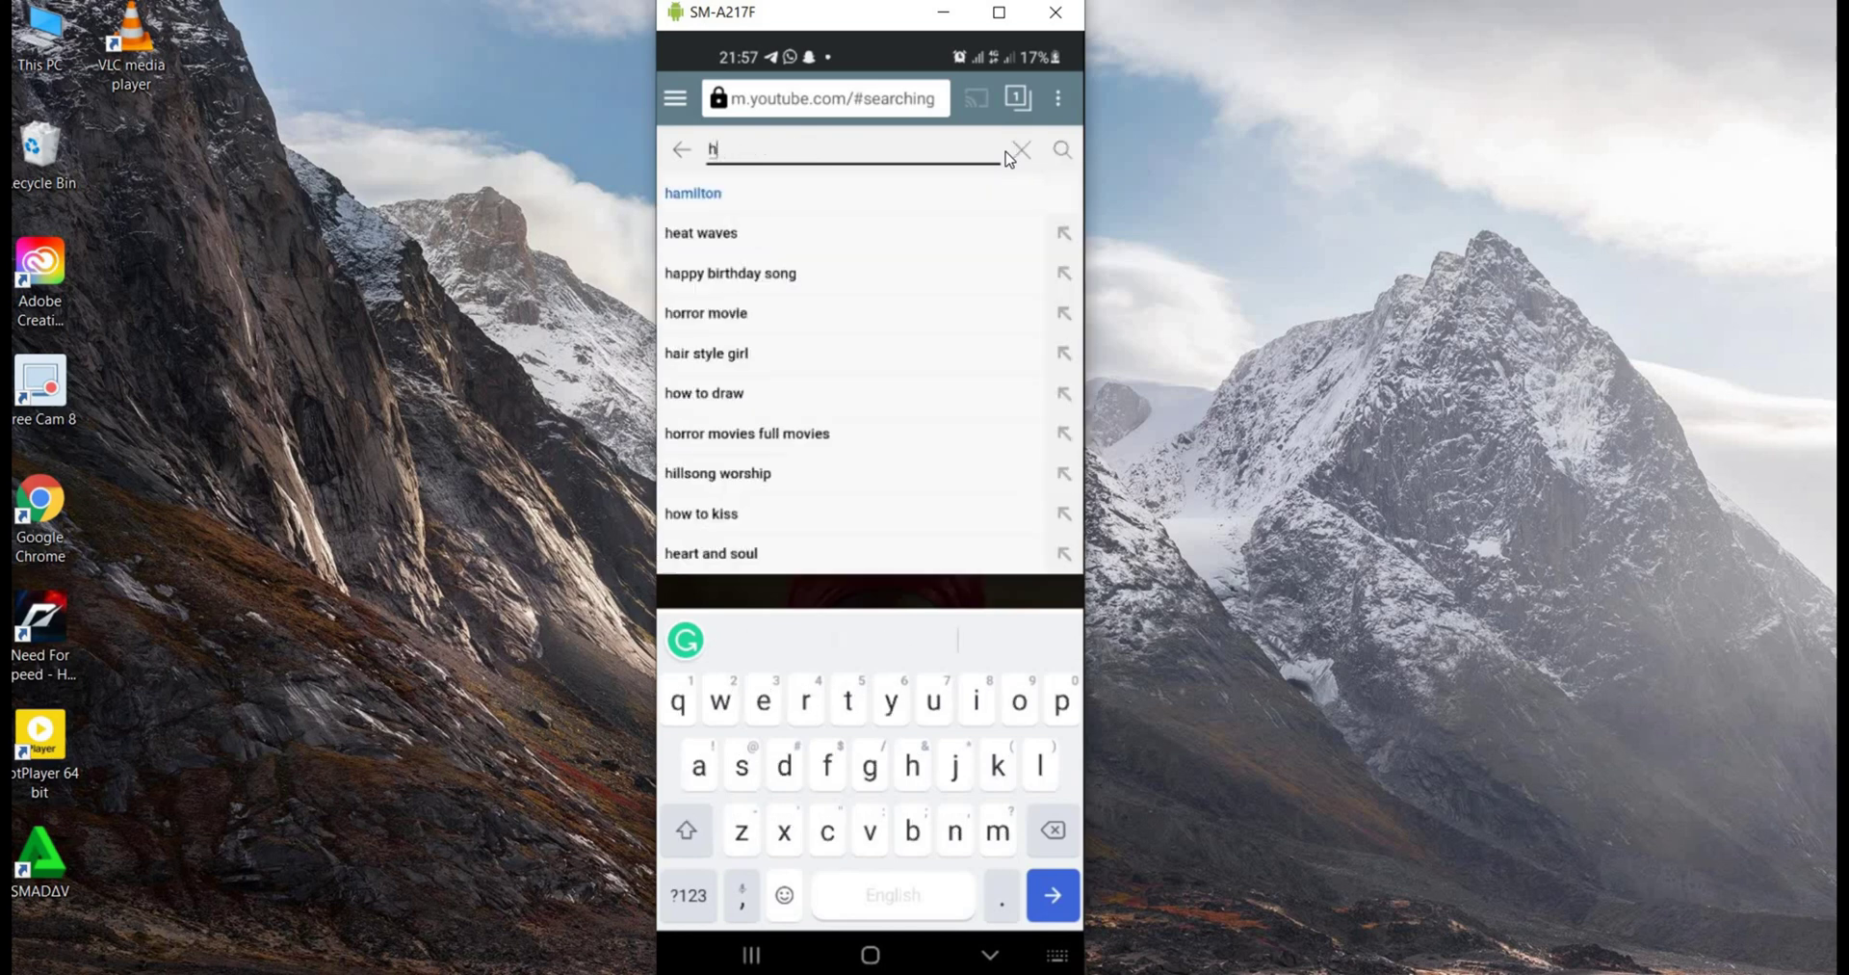
type("am")
left_click(980, 193)
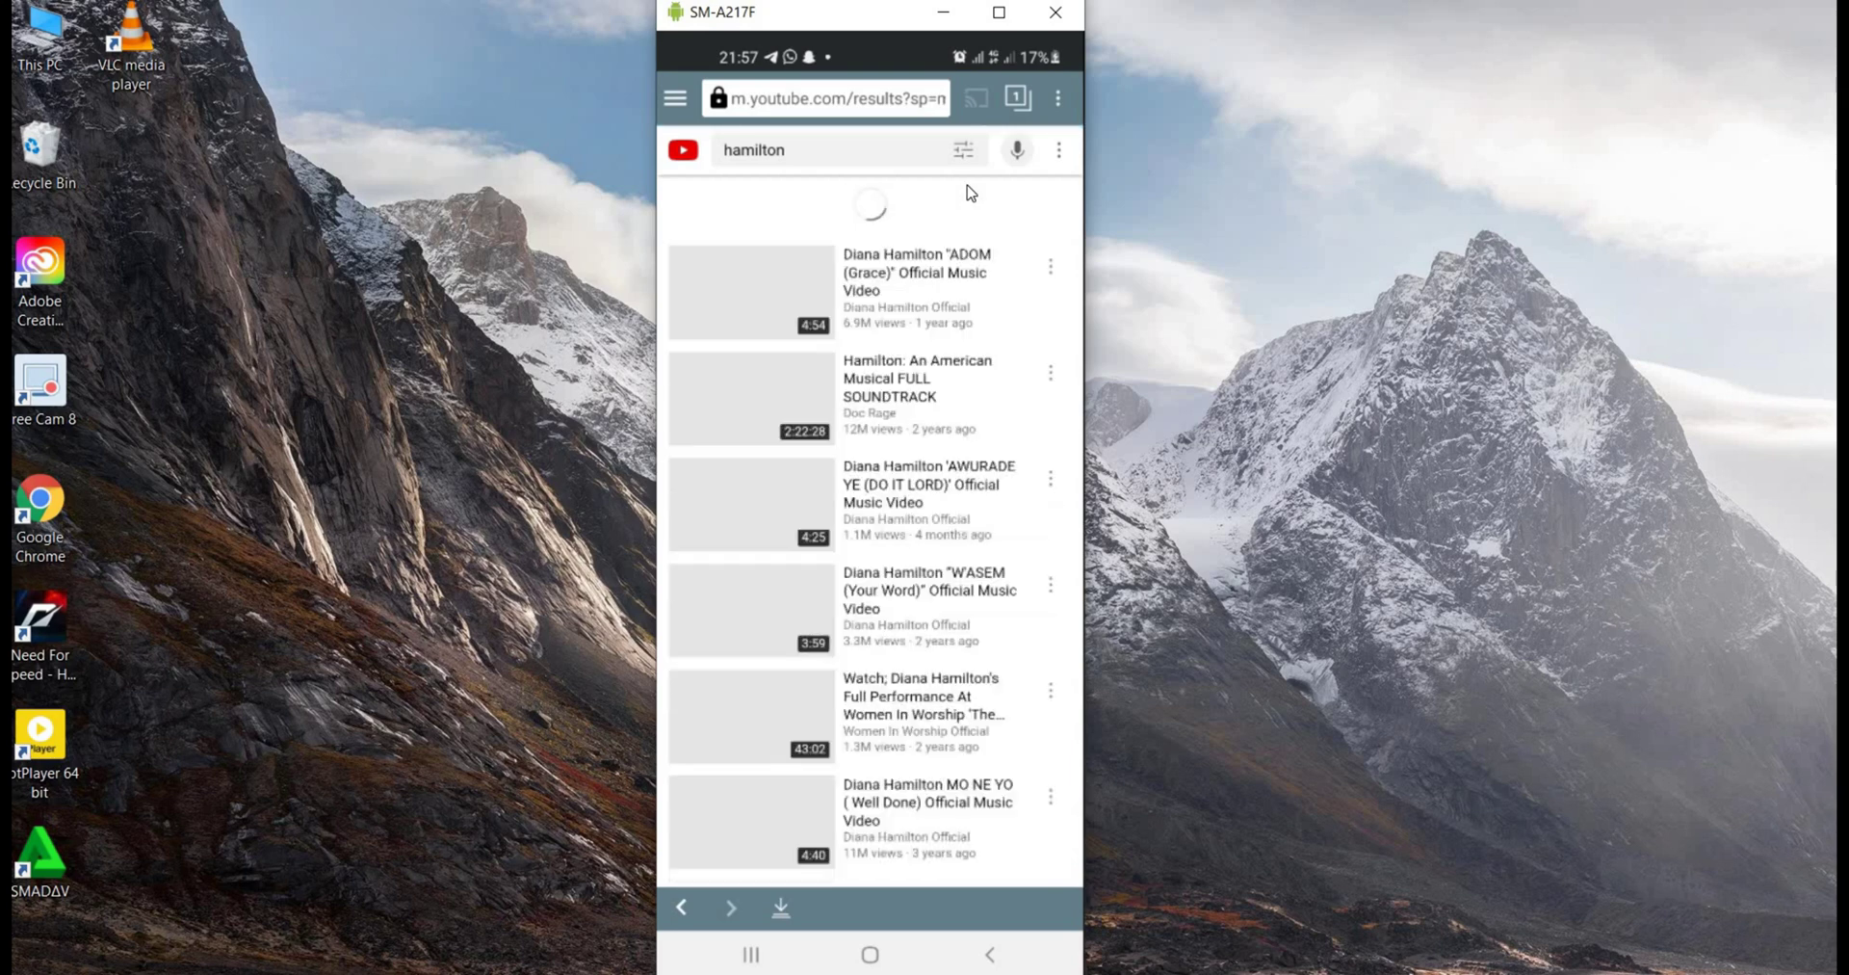
left_click(909, 154)
type("concert")
key("Return")
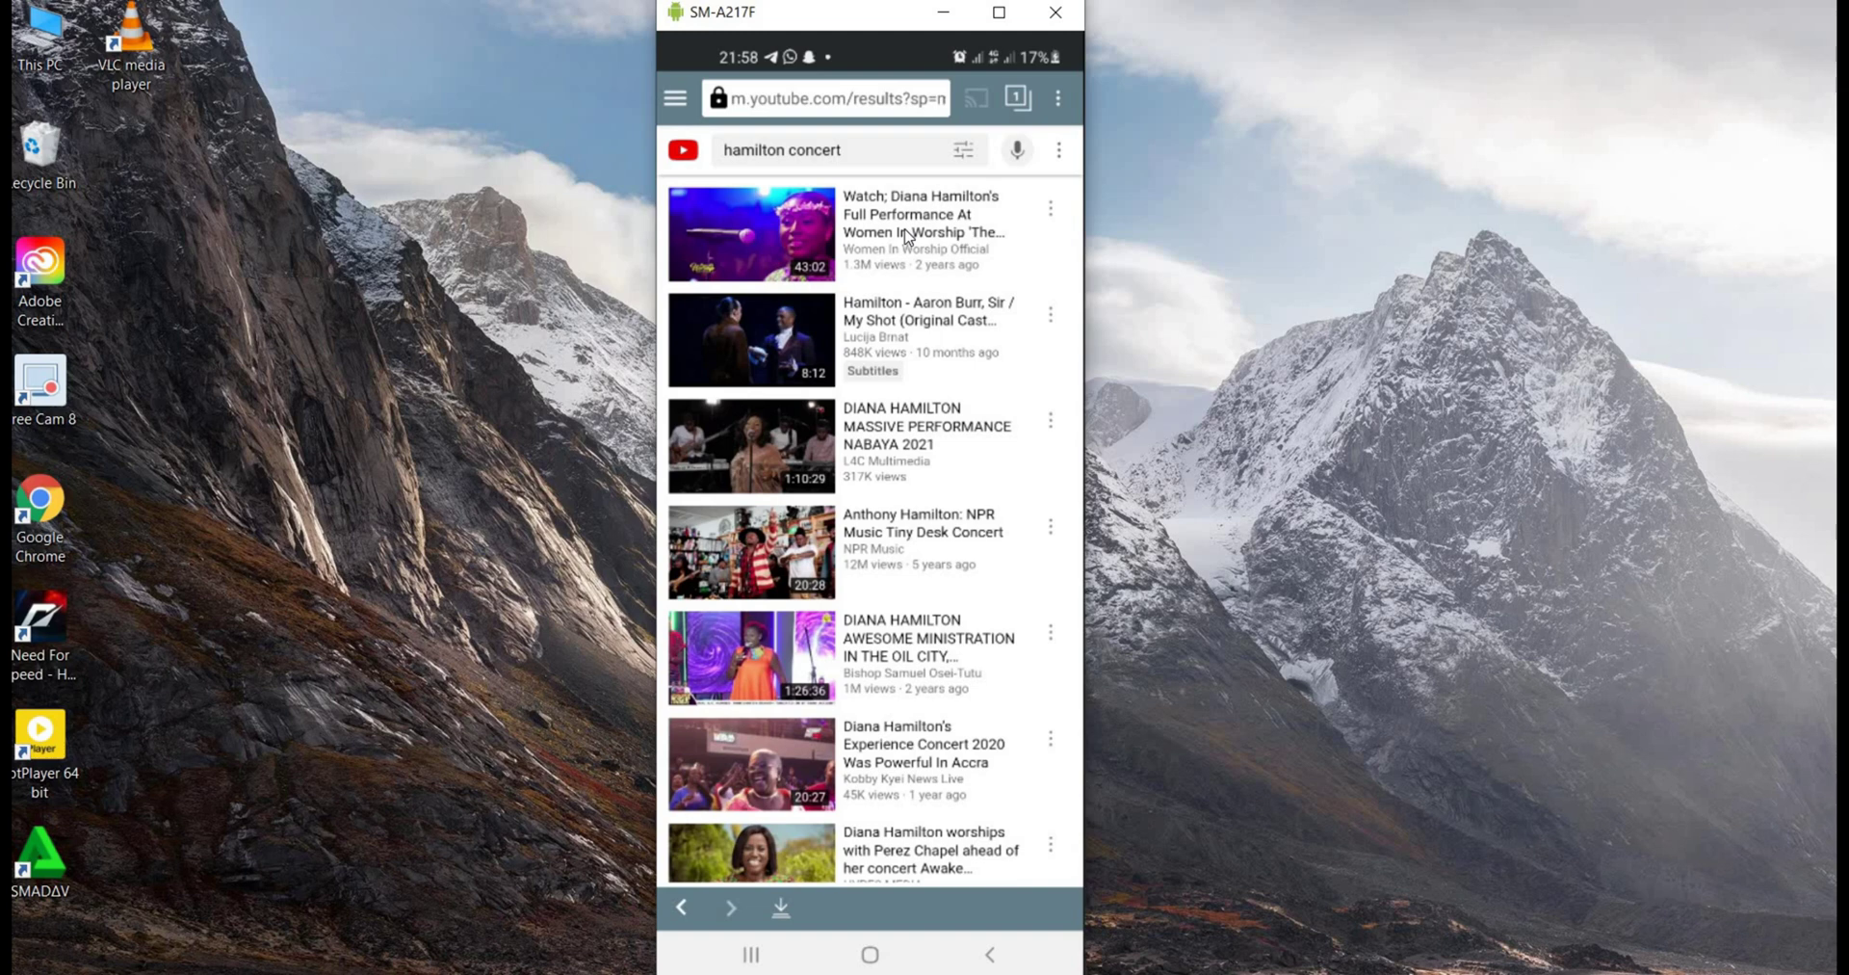
left_click(905, 235)
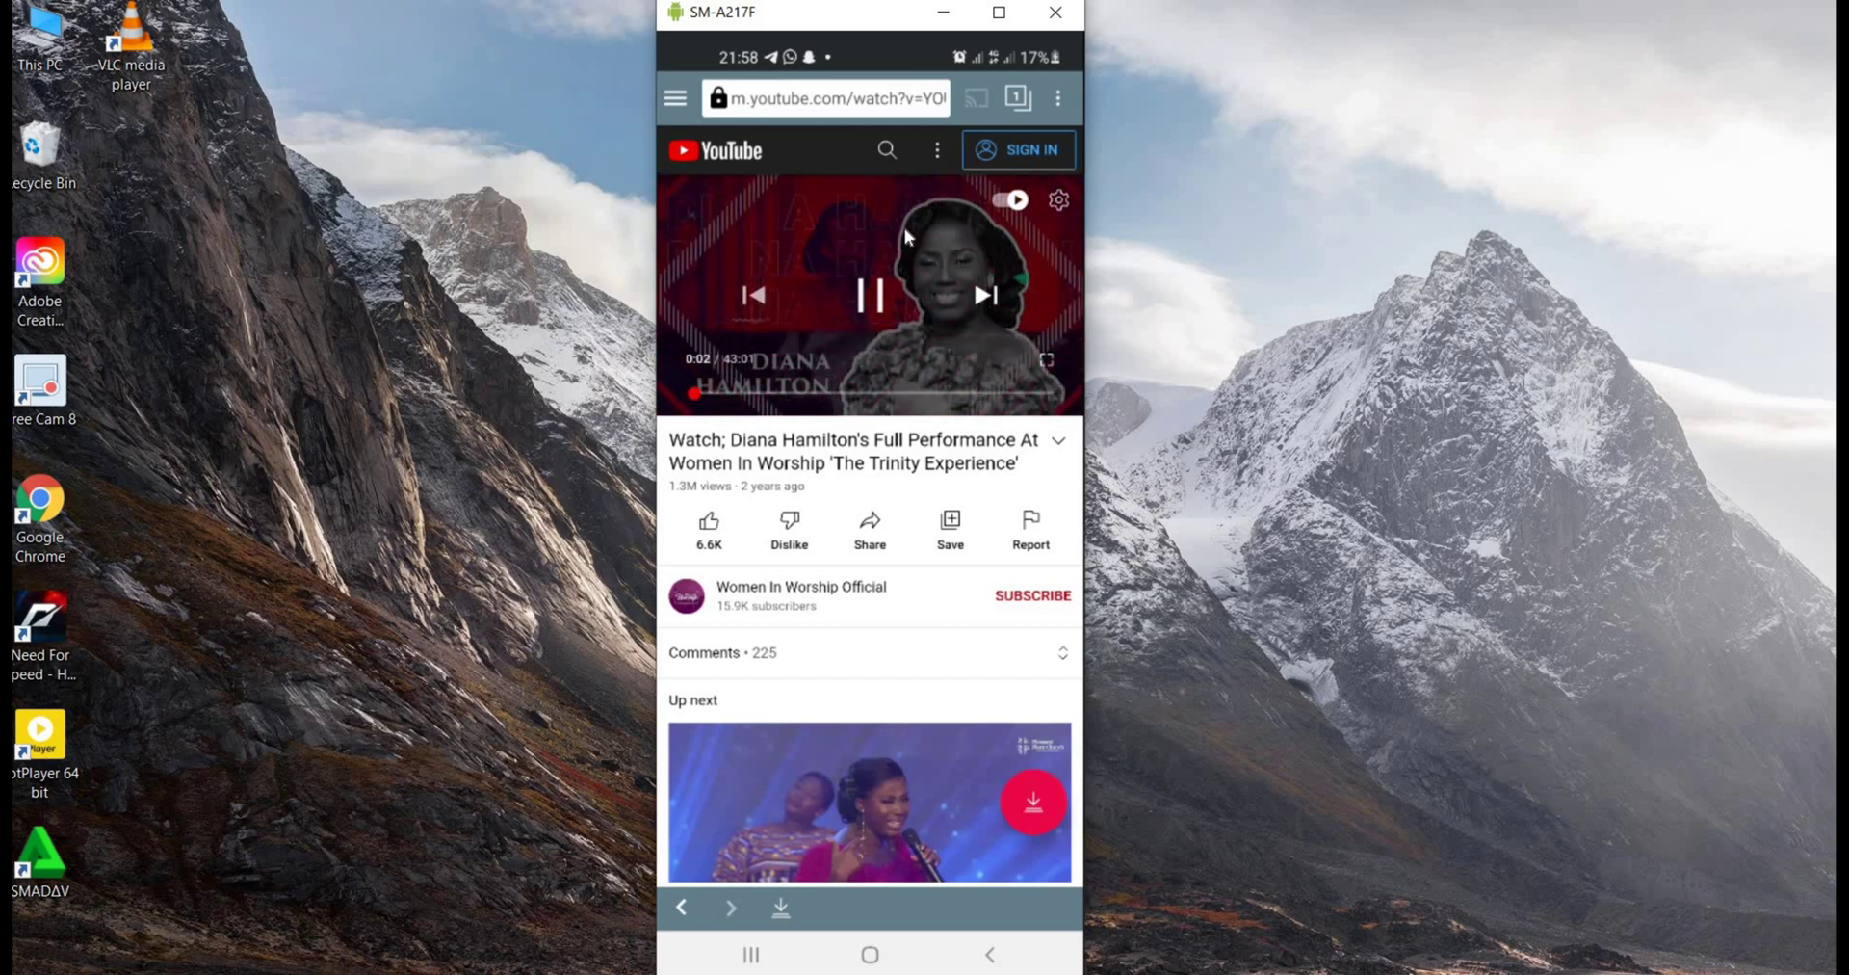
Download the video as 'Audio (M4A/AAC, 128k)' and accept the title and album details
key("ctrl+Up")
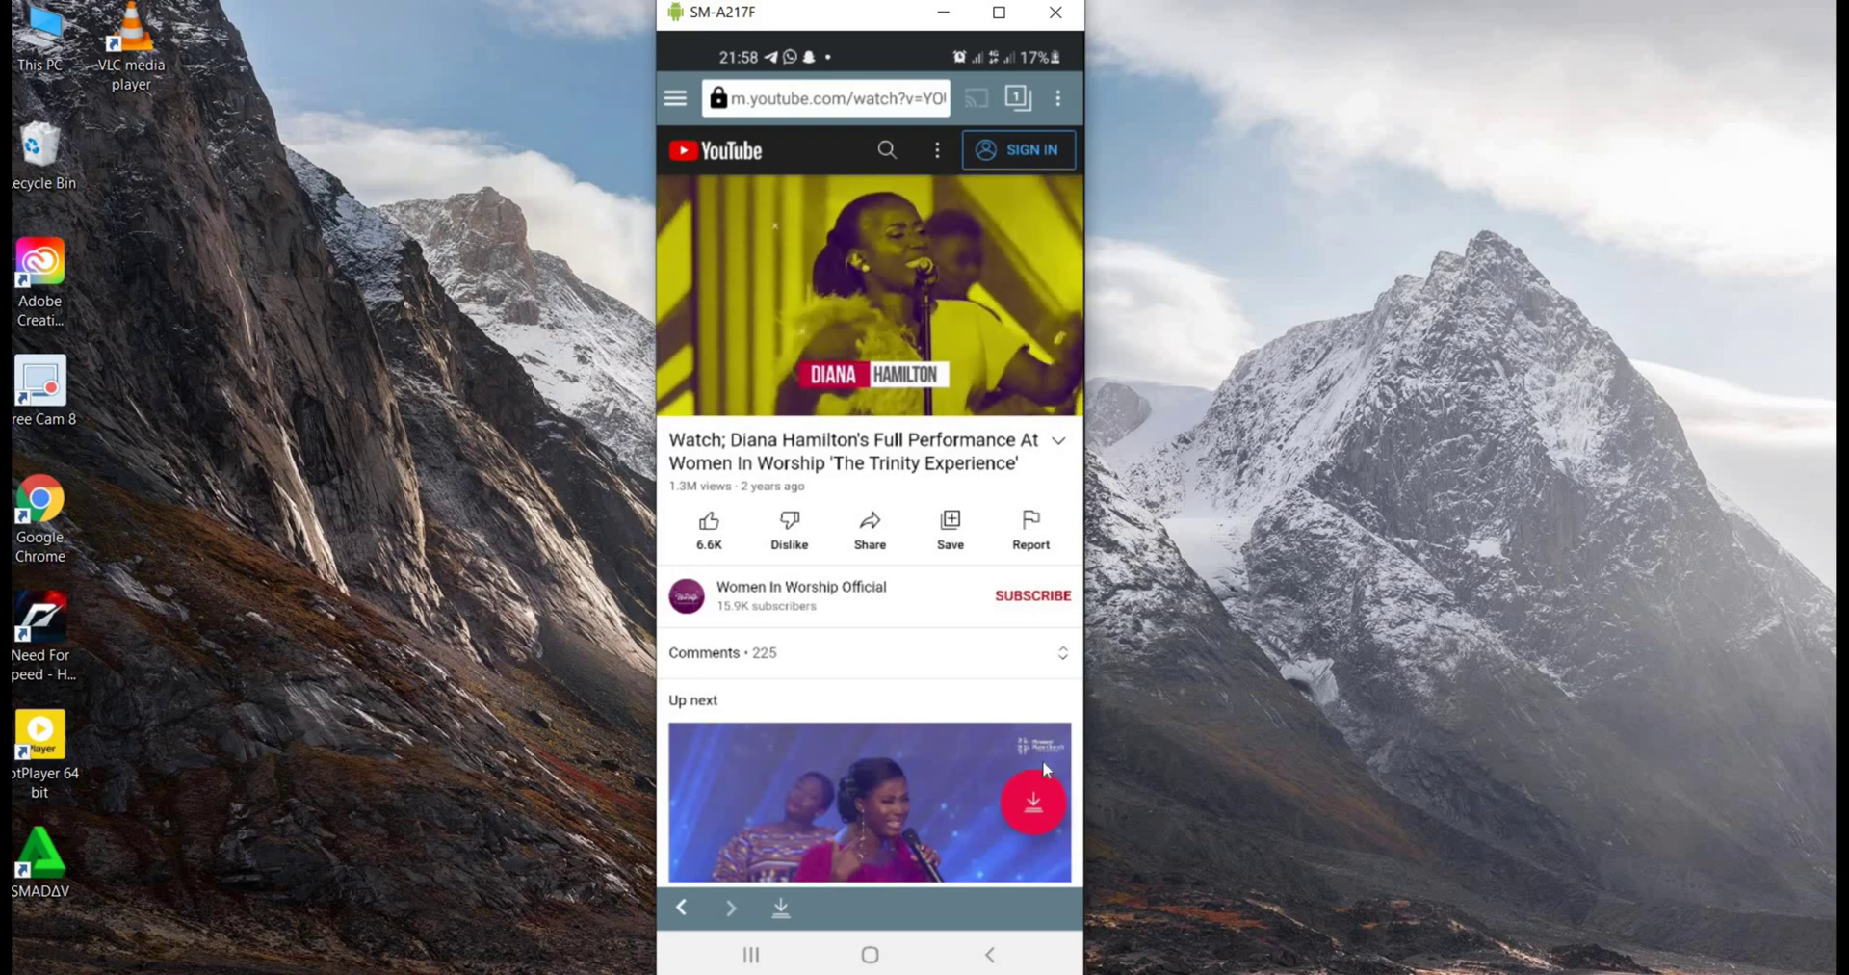
left_click(1034, 803)
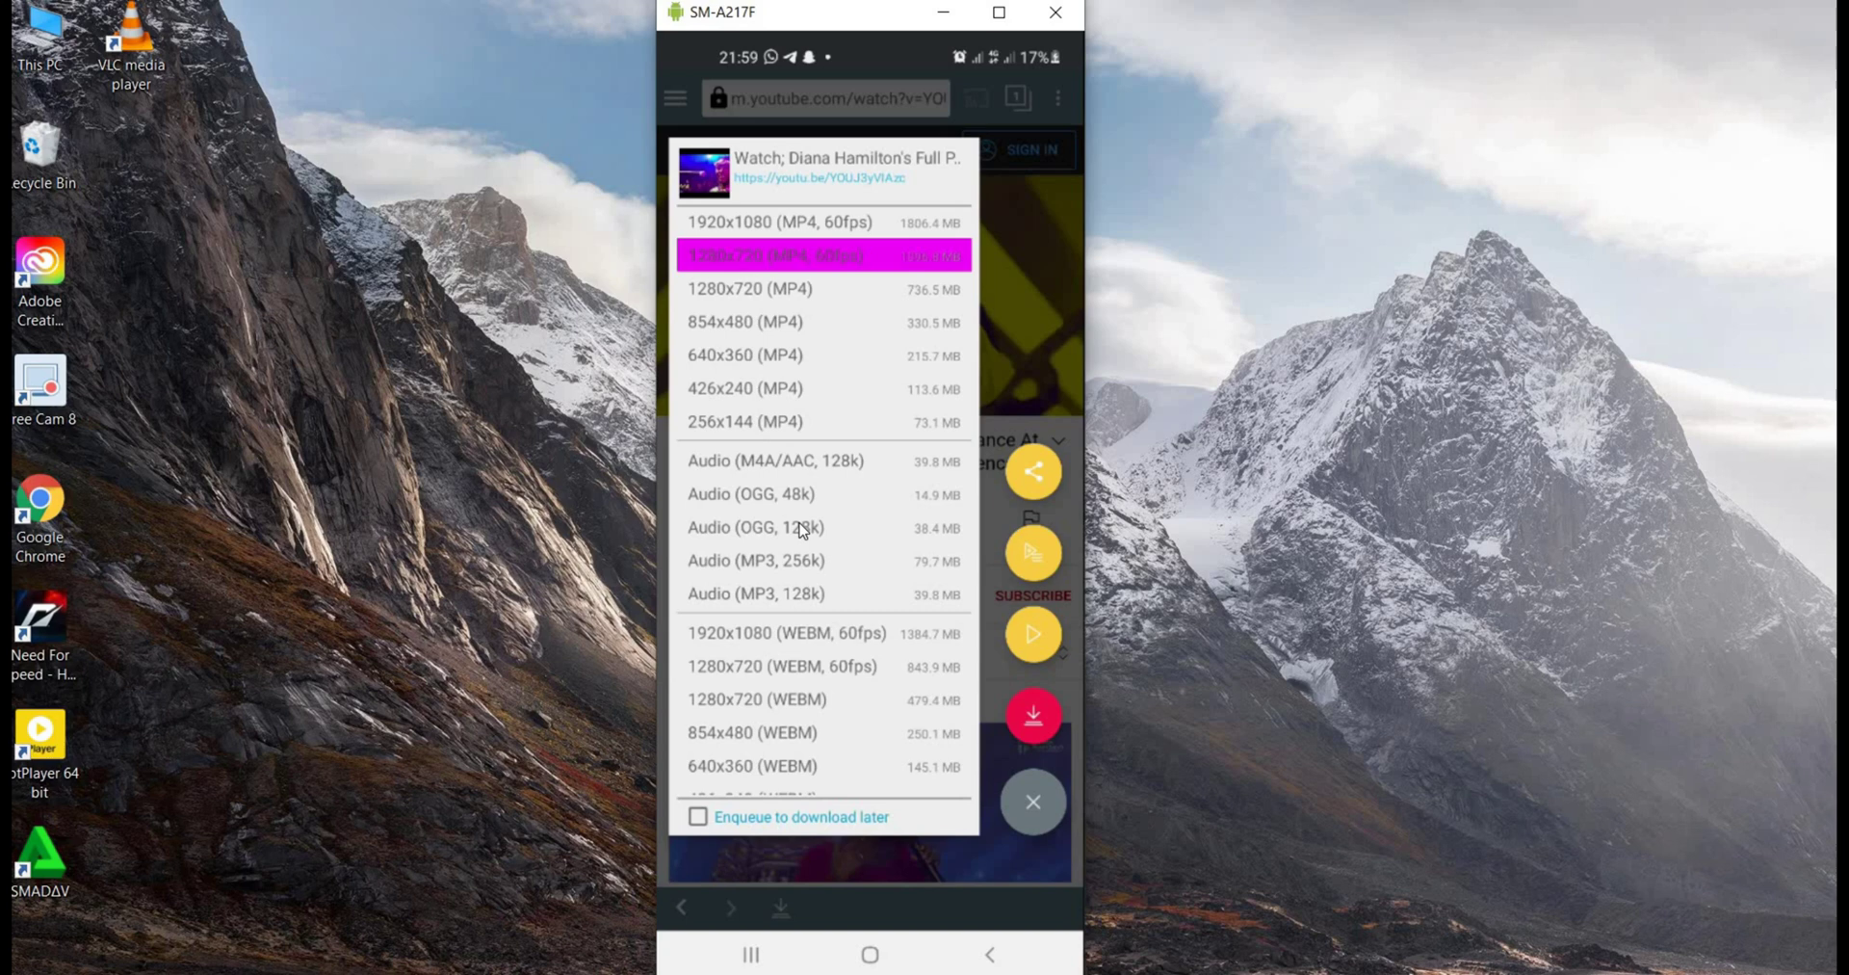
left_click(824, 472)
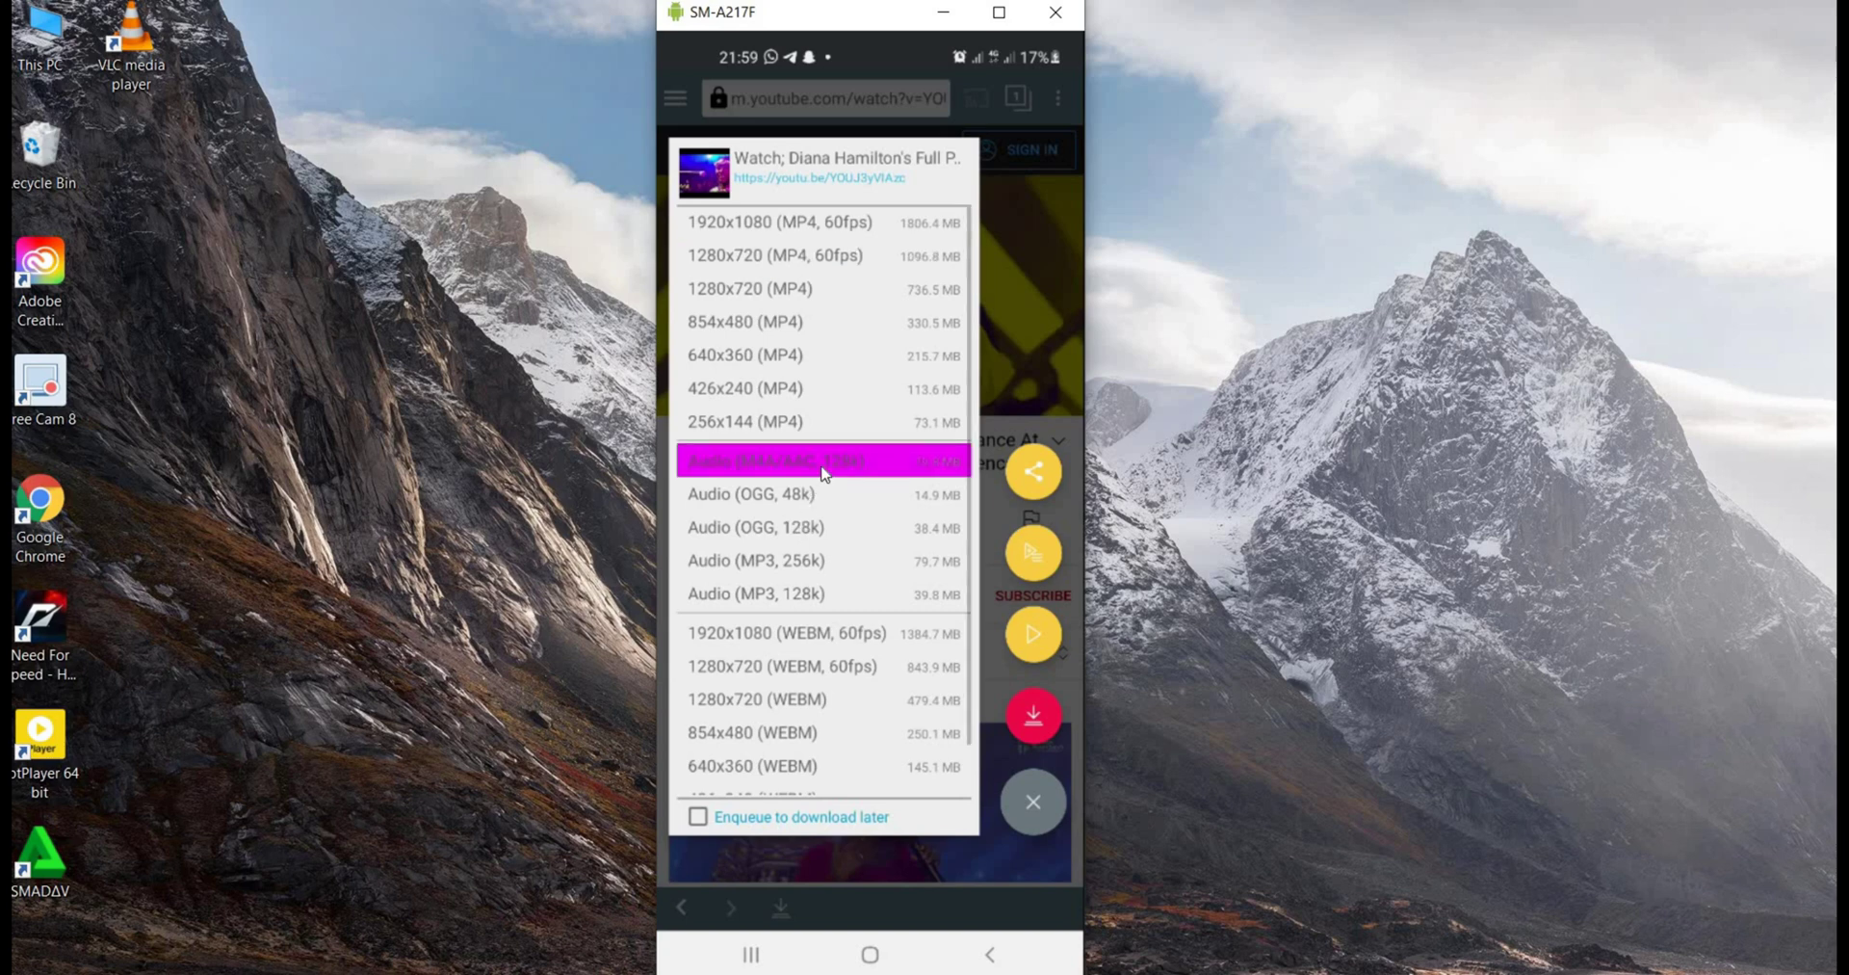
left_click(1031, 717)
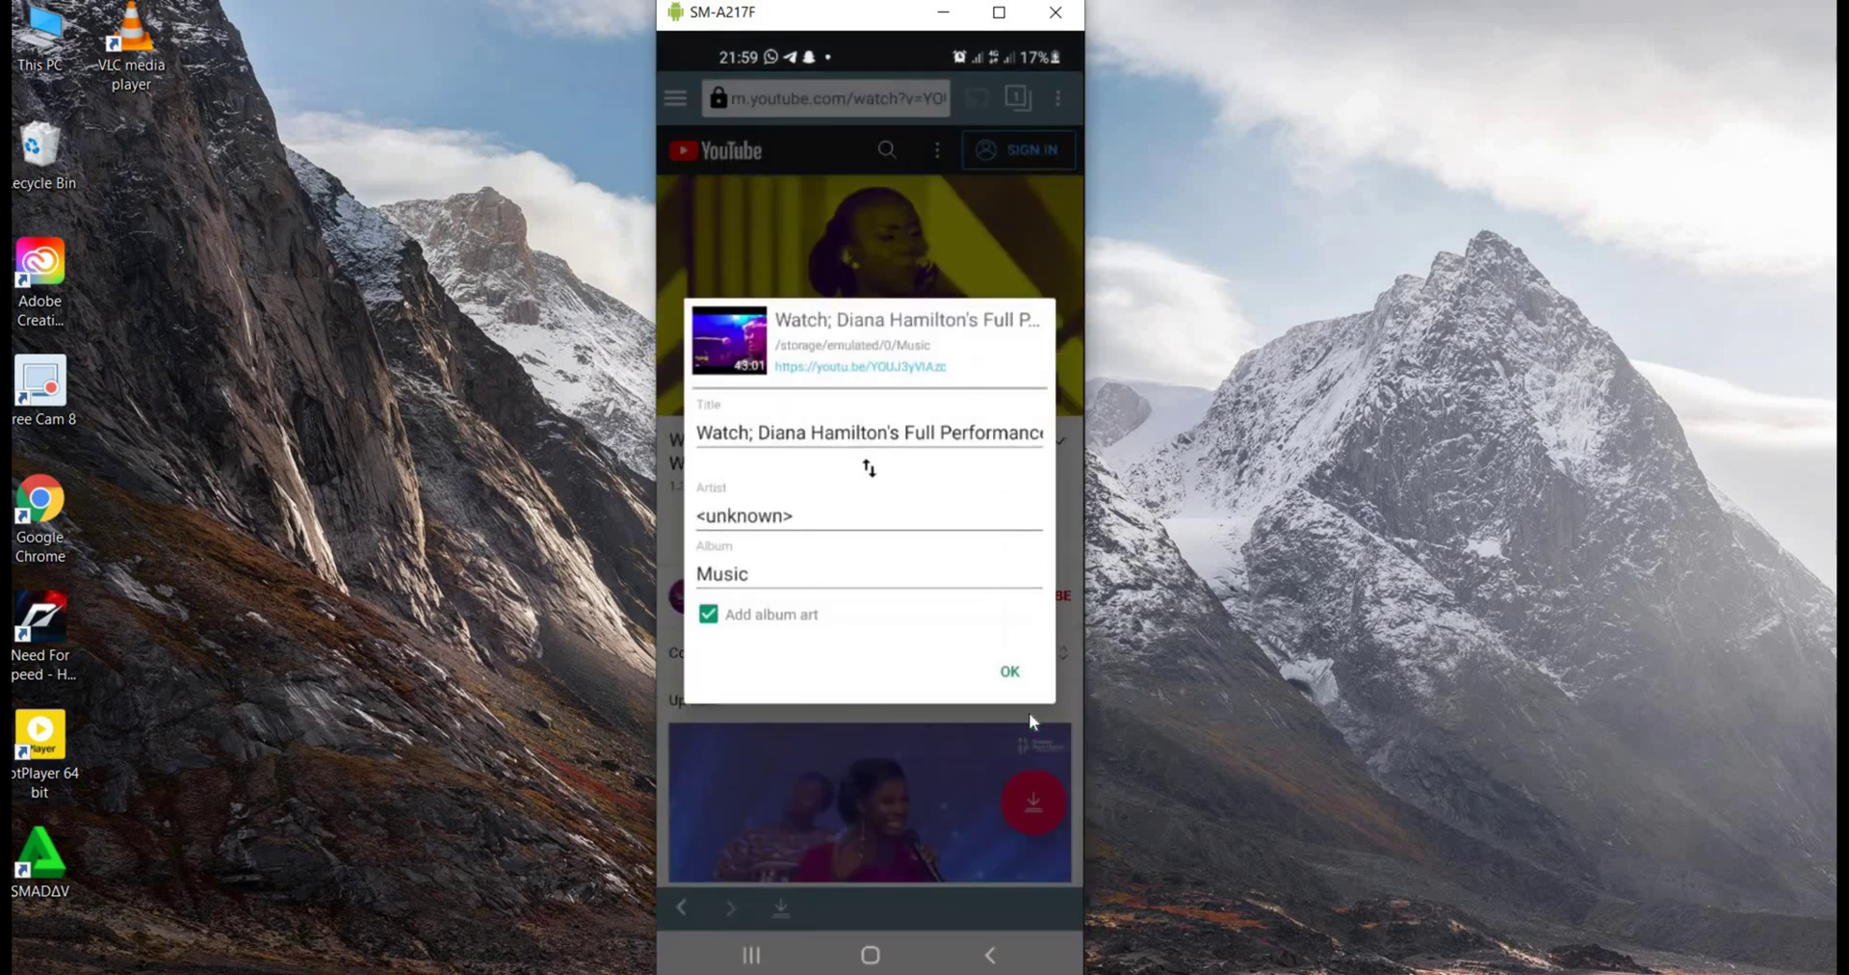
left_click(1007, 672)
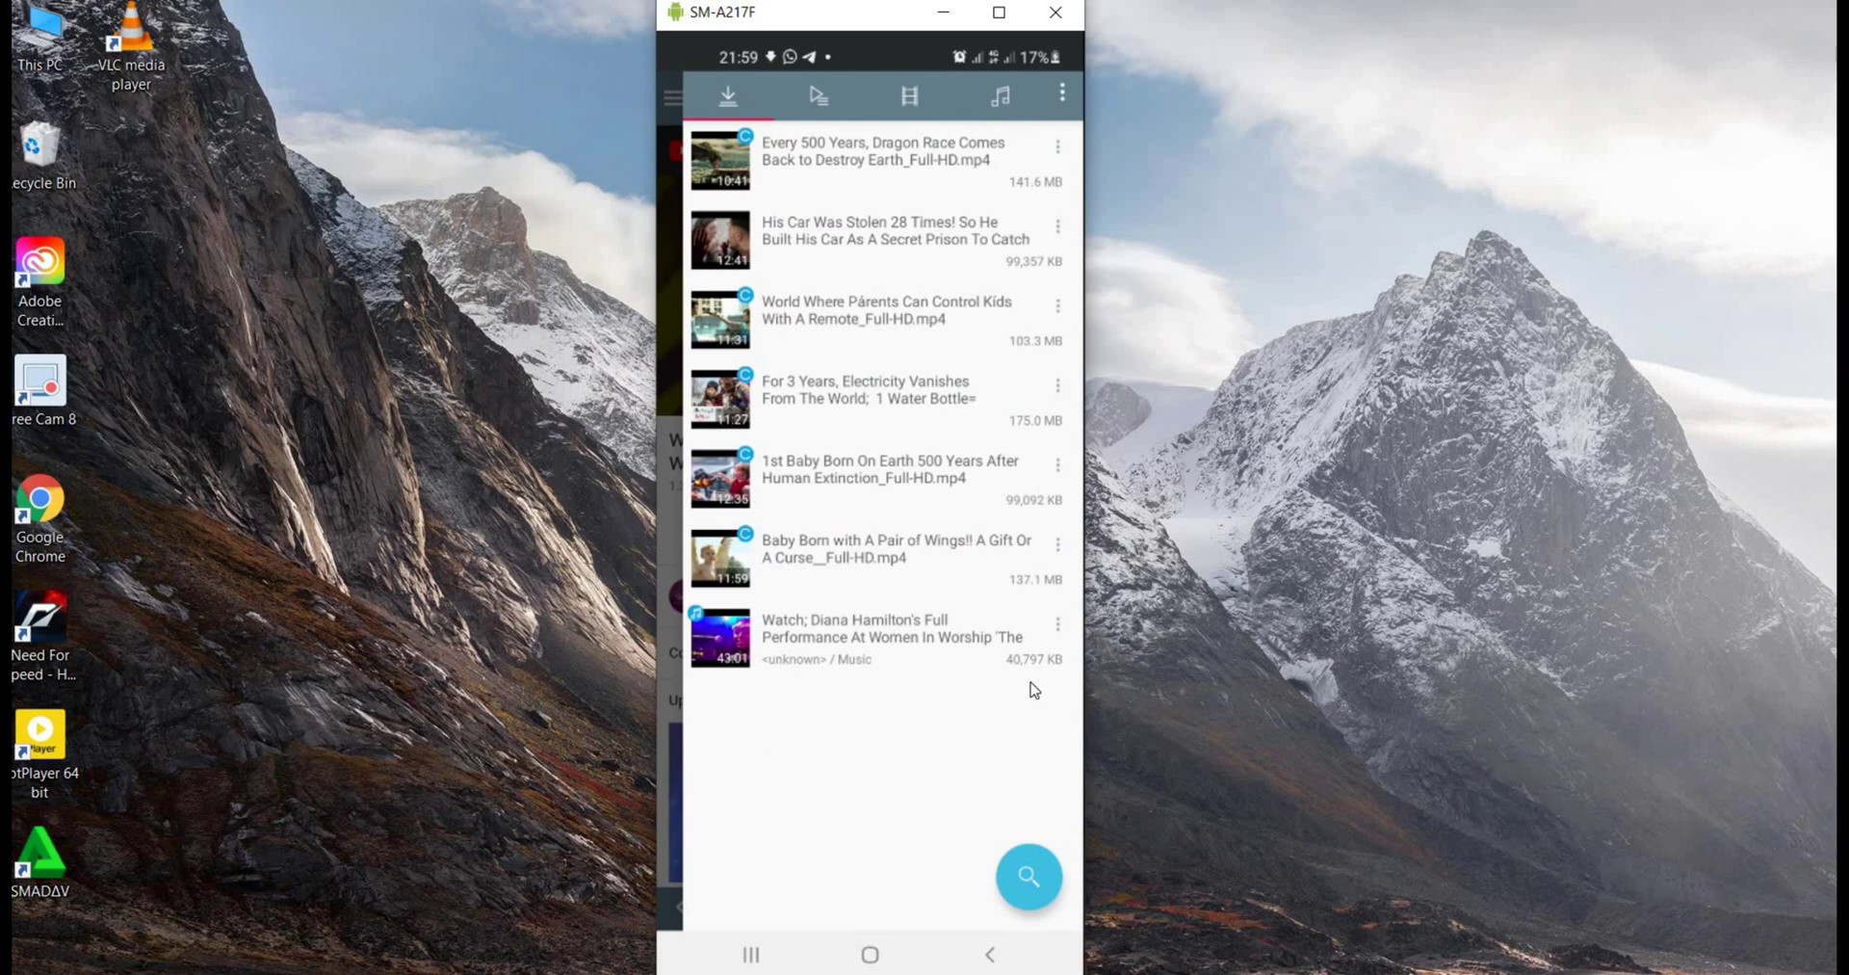
Play the downloaded Diana Hamilton .m4a file from the downloads list
left_click(887, 653)
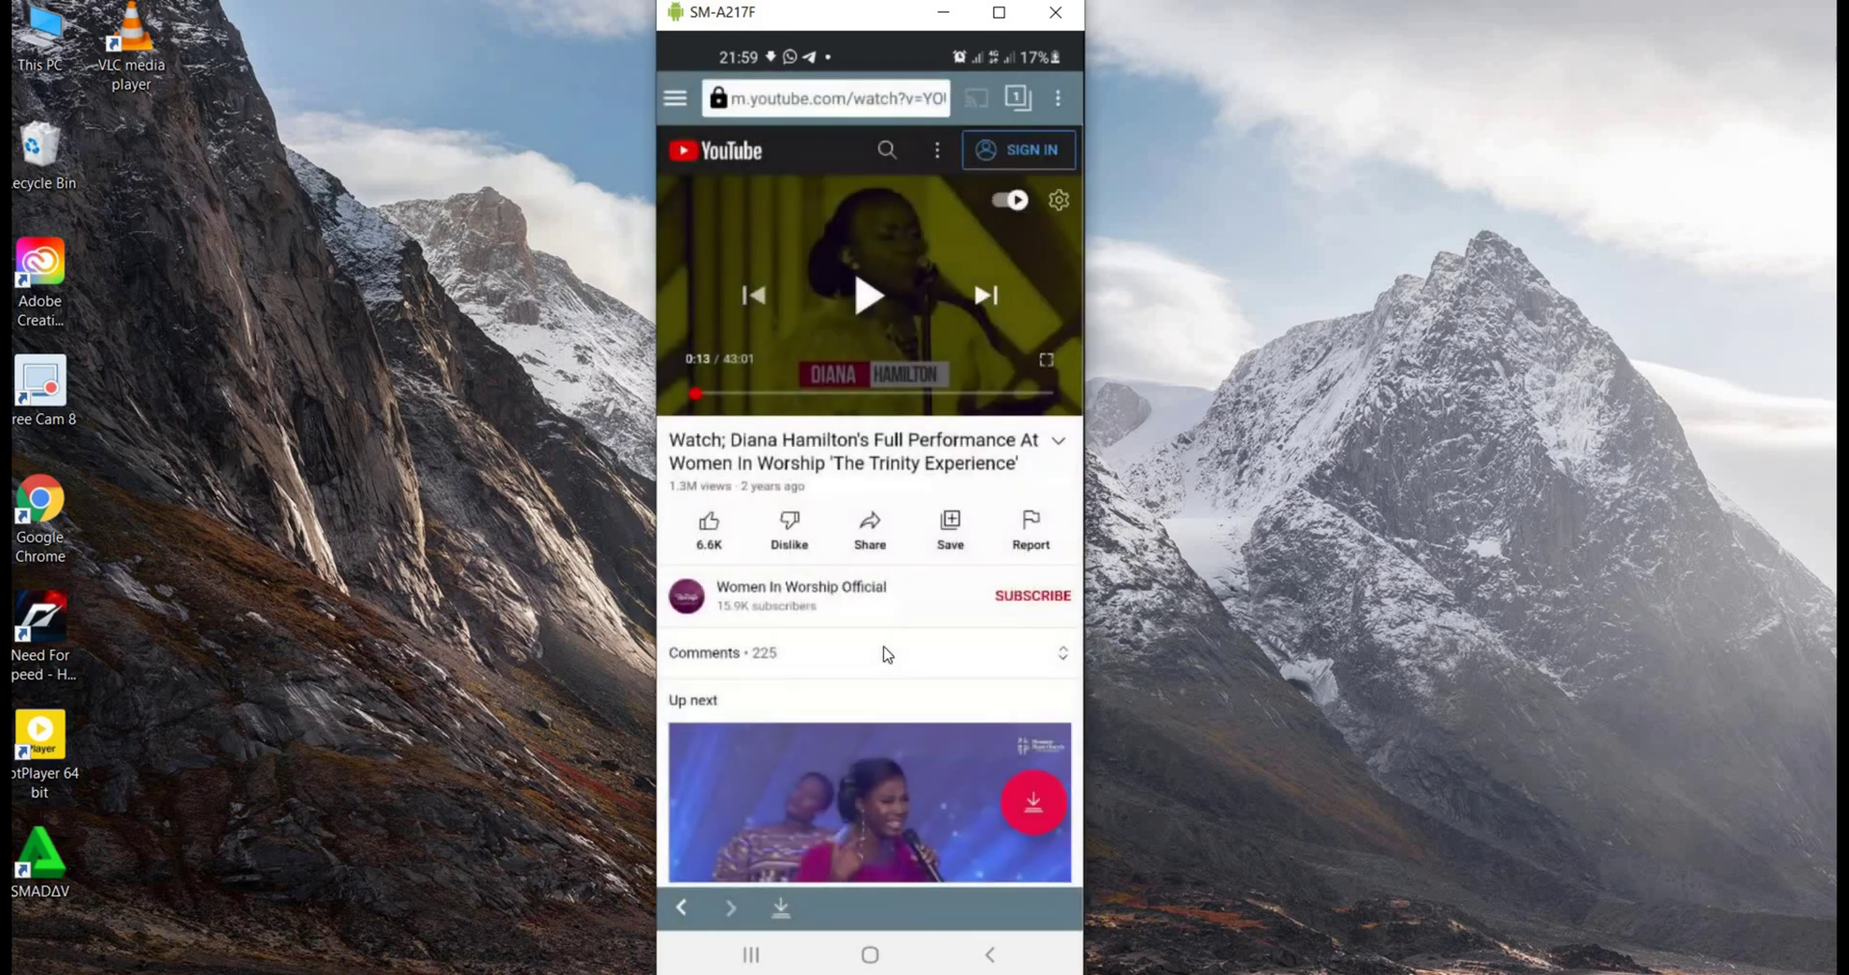